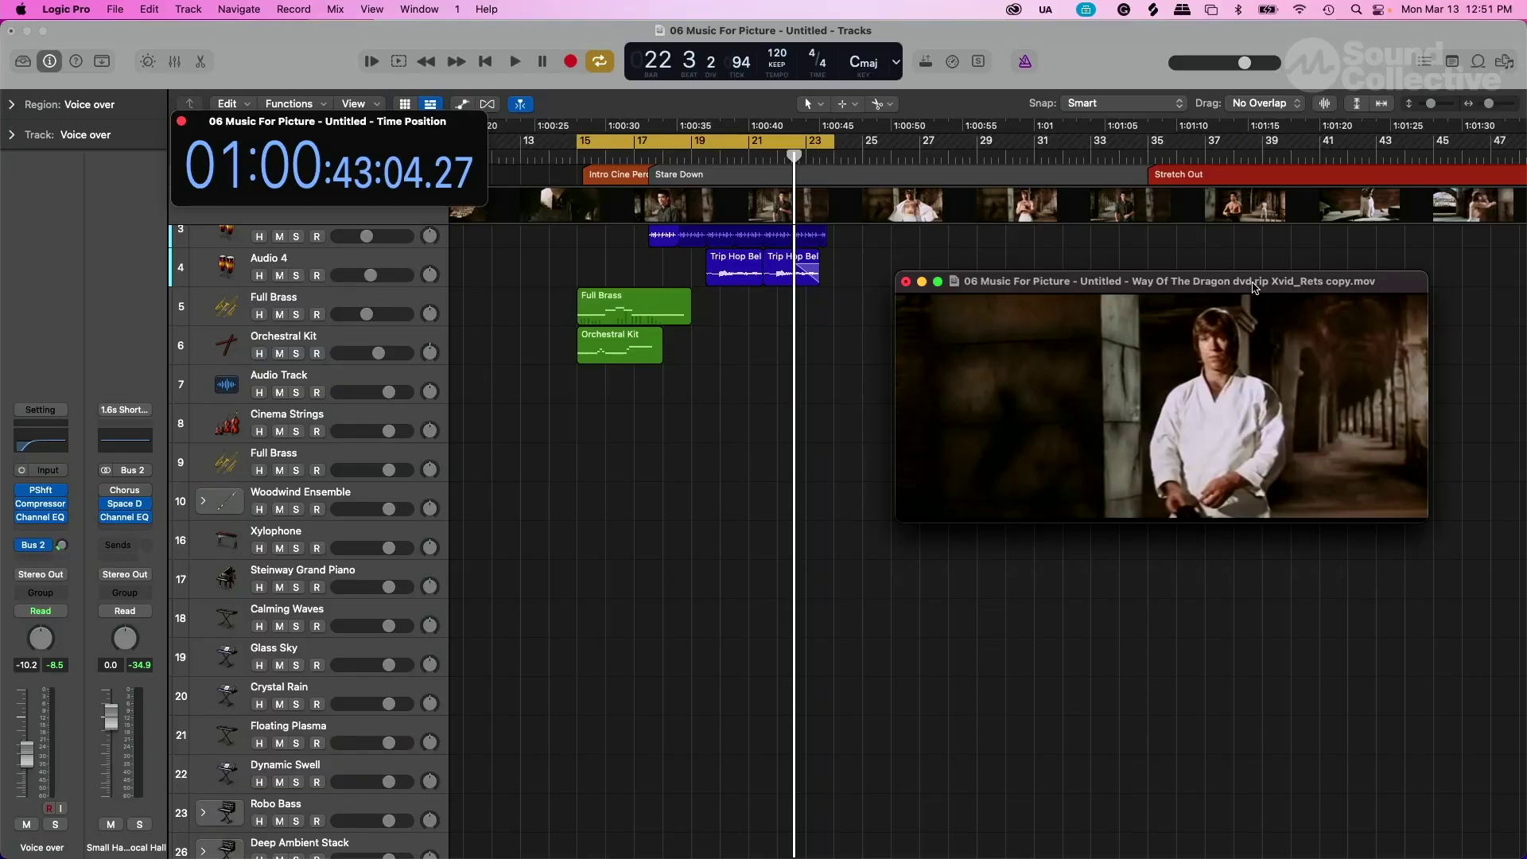
Show the Mixer beneath the film-scoring project's tracks with the X key
key(x)
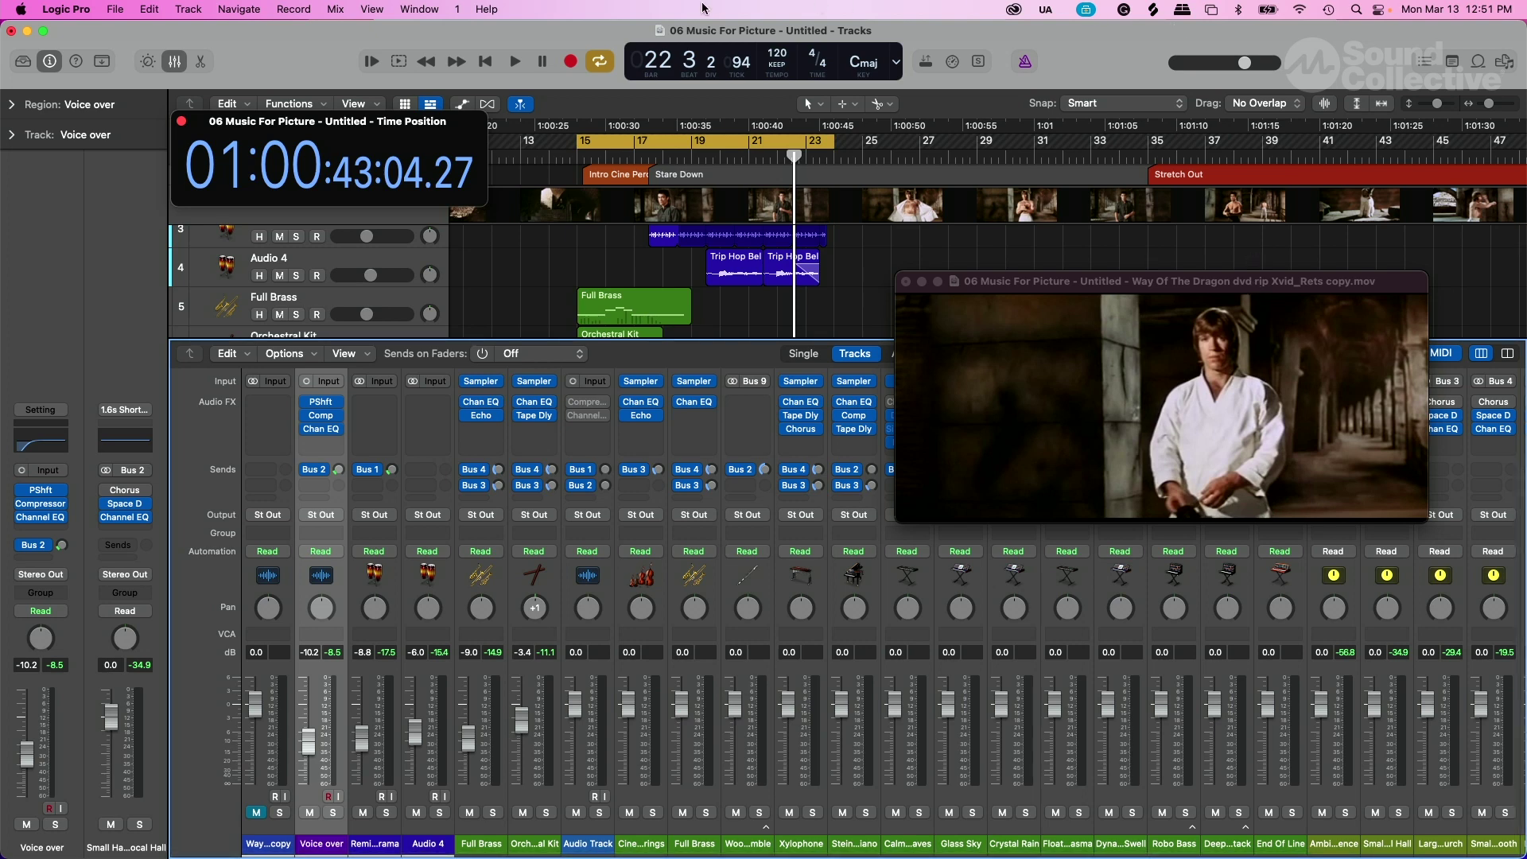
Move the time position display toward the timeline centre and toggle the mixer, leaving it open
drag(427, 128, 589, 215)
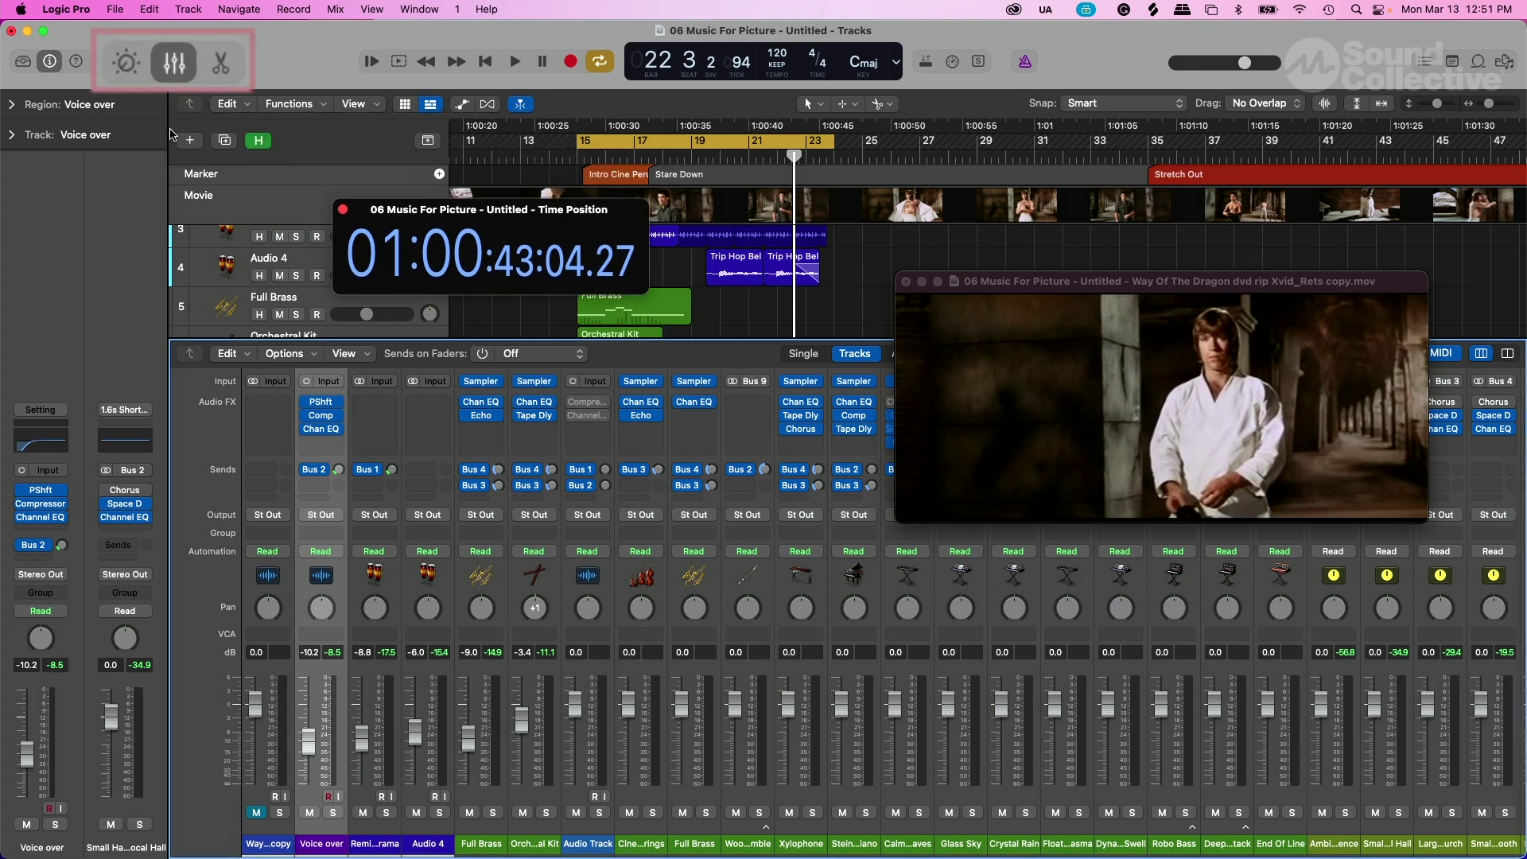
click(174, 68)
click(175, 68)
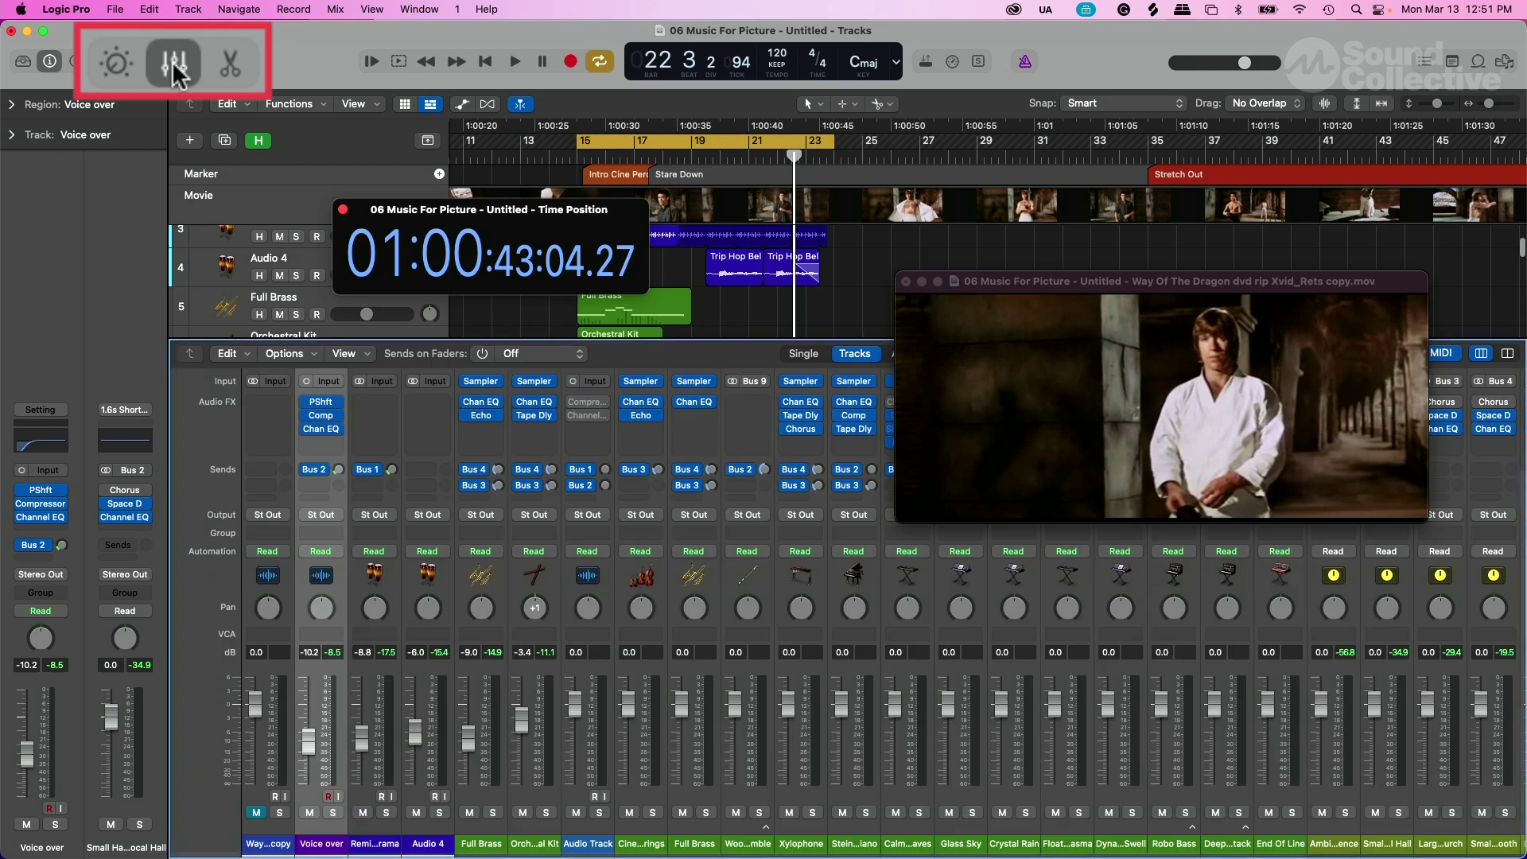
click(174, 68)
click(174, 69)
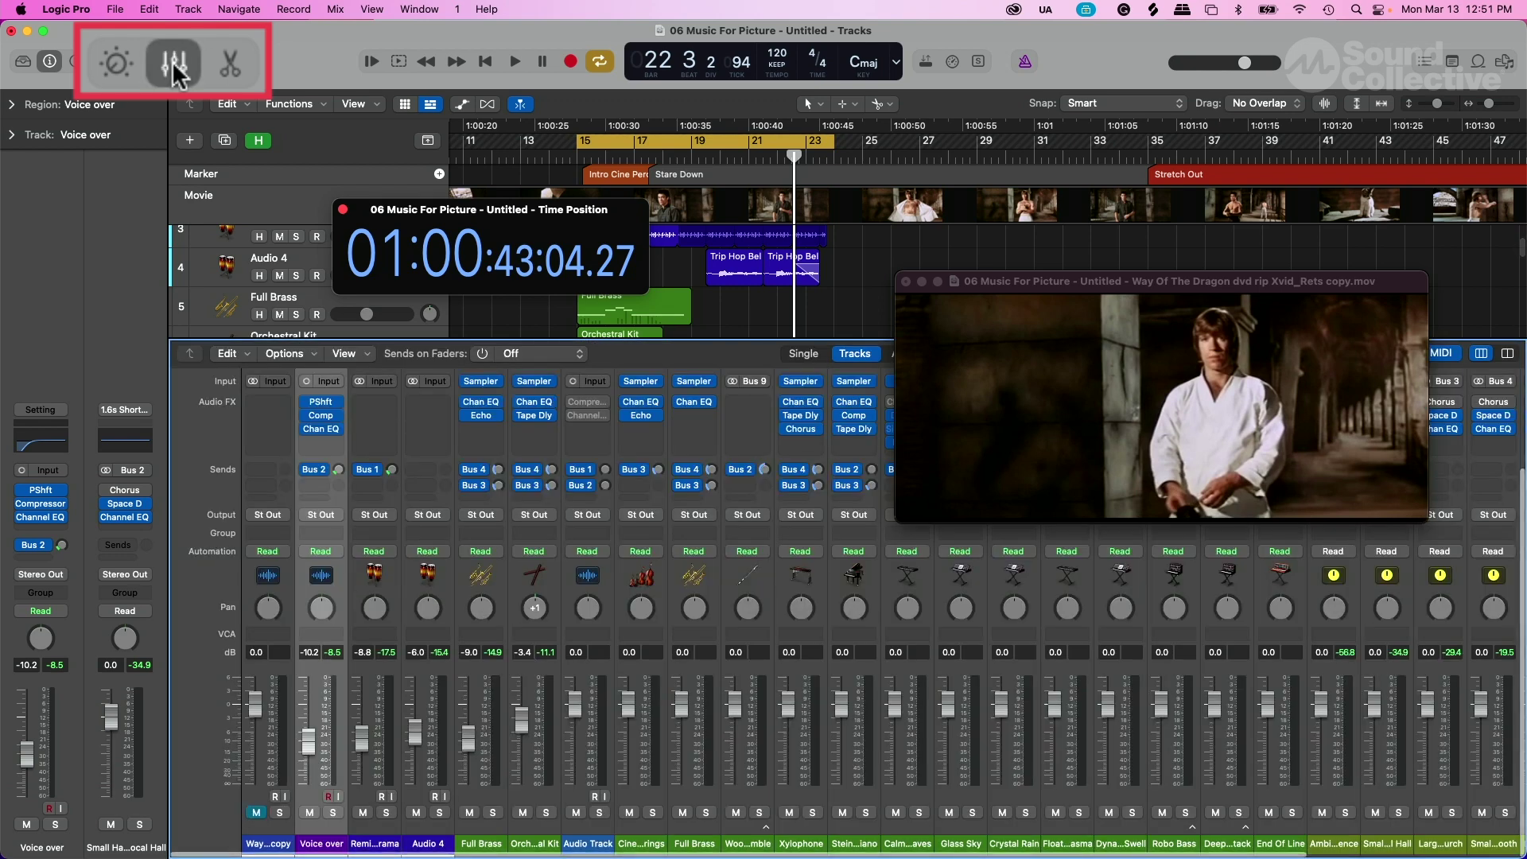
click(174, 70)
click(174, 70)
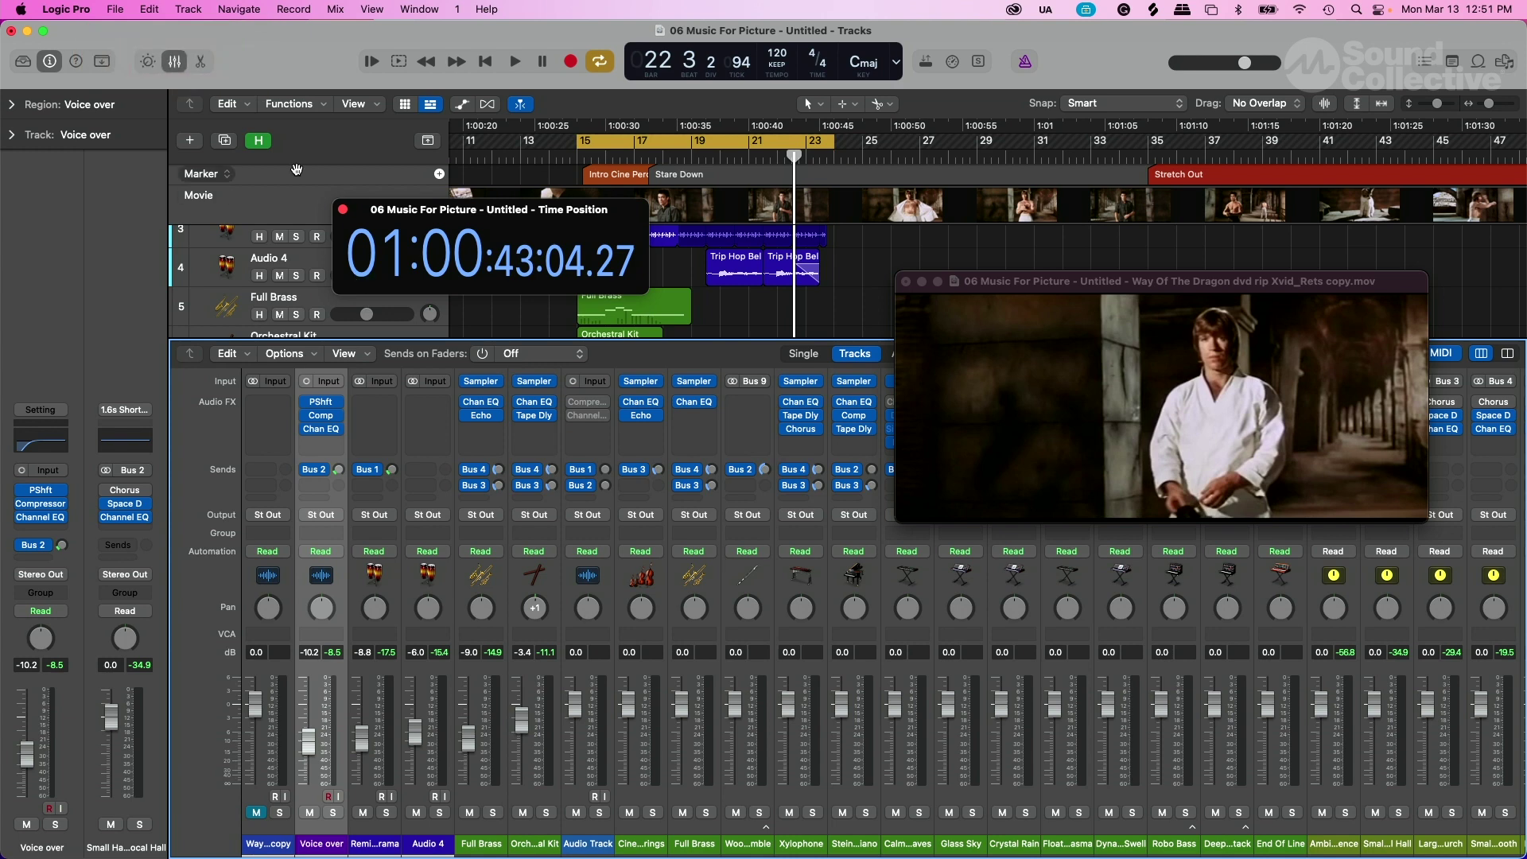
key(x)
key(x)
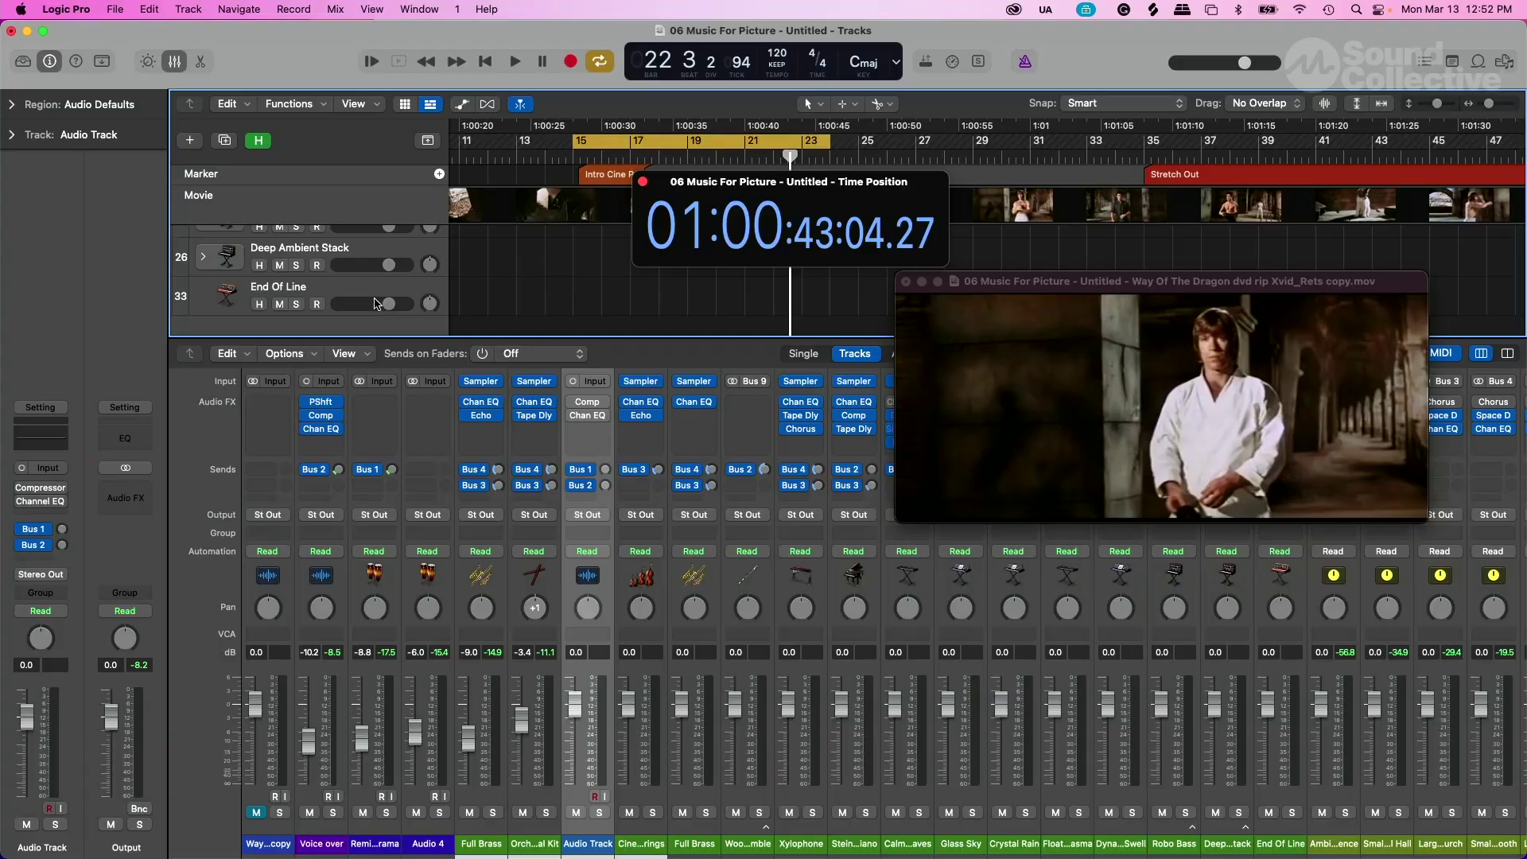
scroll(368, 291, up, 5)
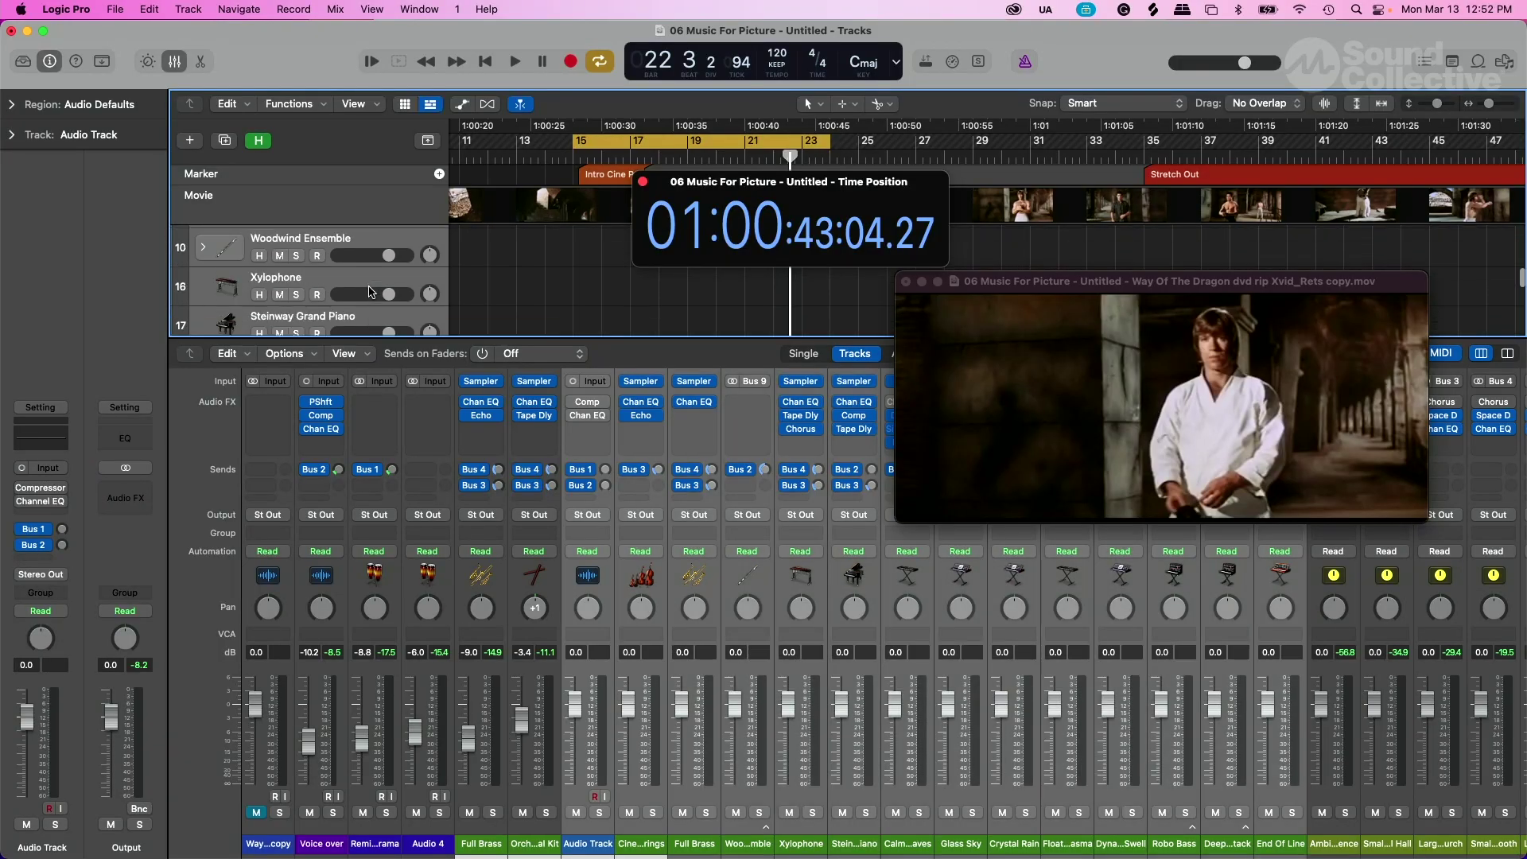
scroll(368, 291, up, 8)
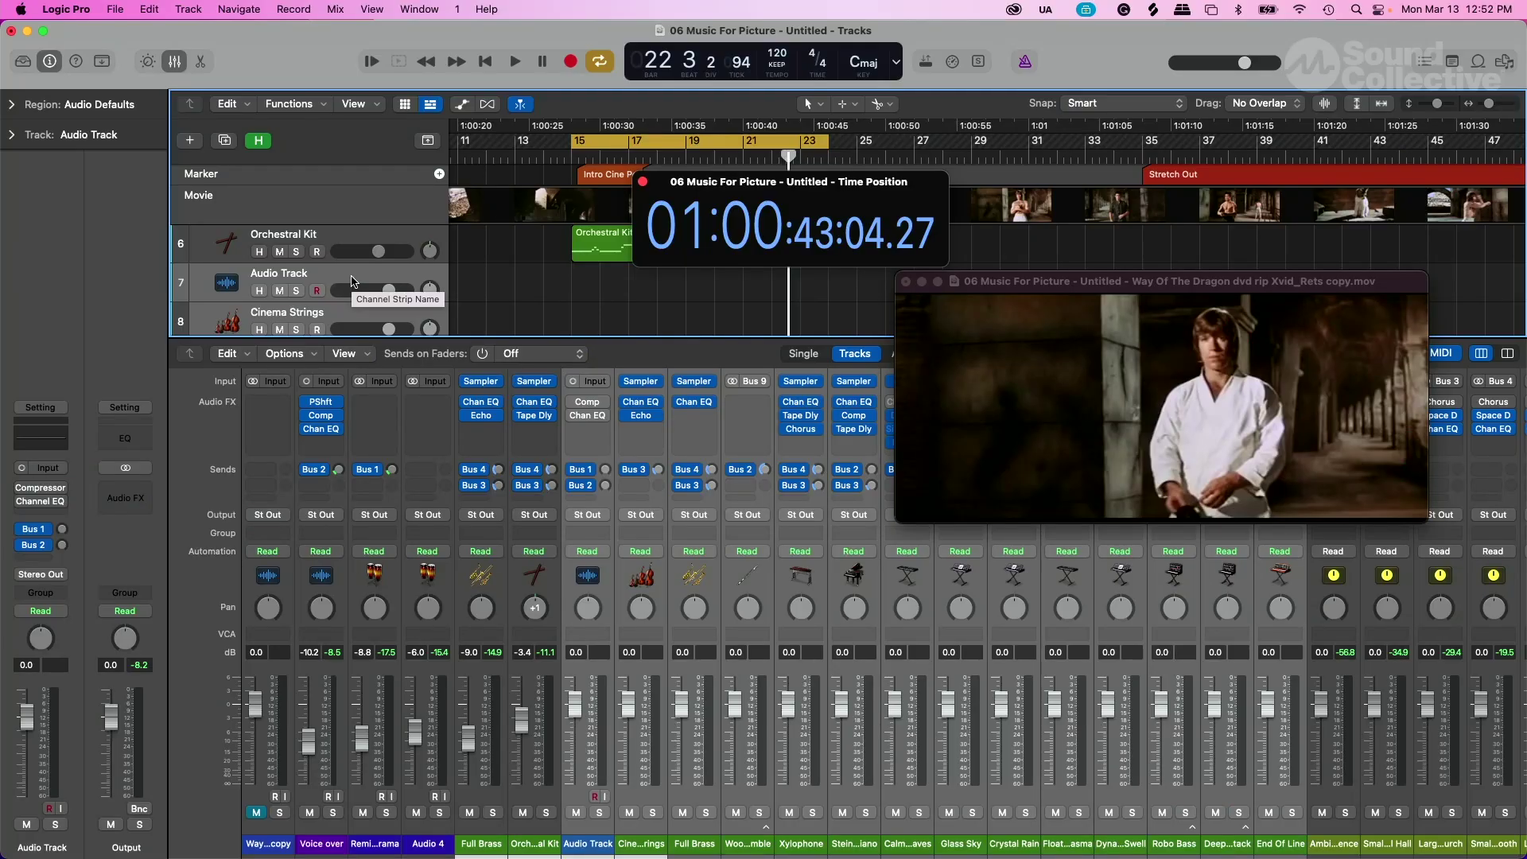
Create a folder track stack holding the unused tracks from Audio Track onward
right_click(354, 281)
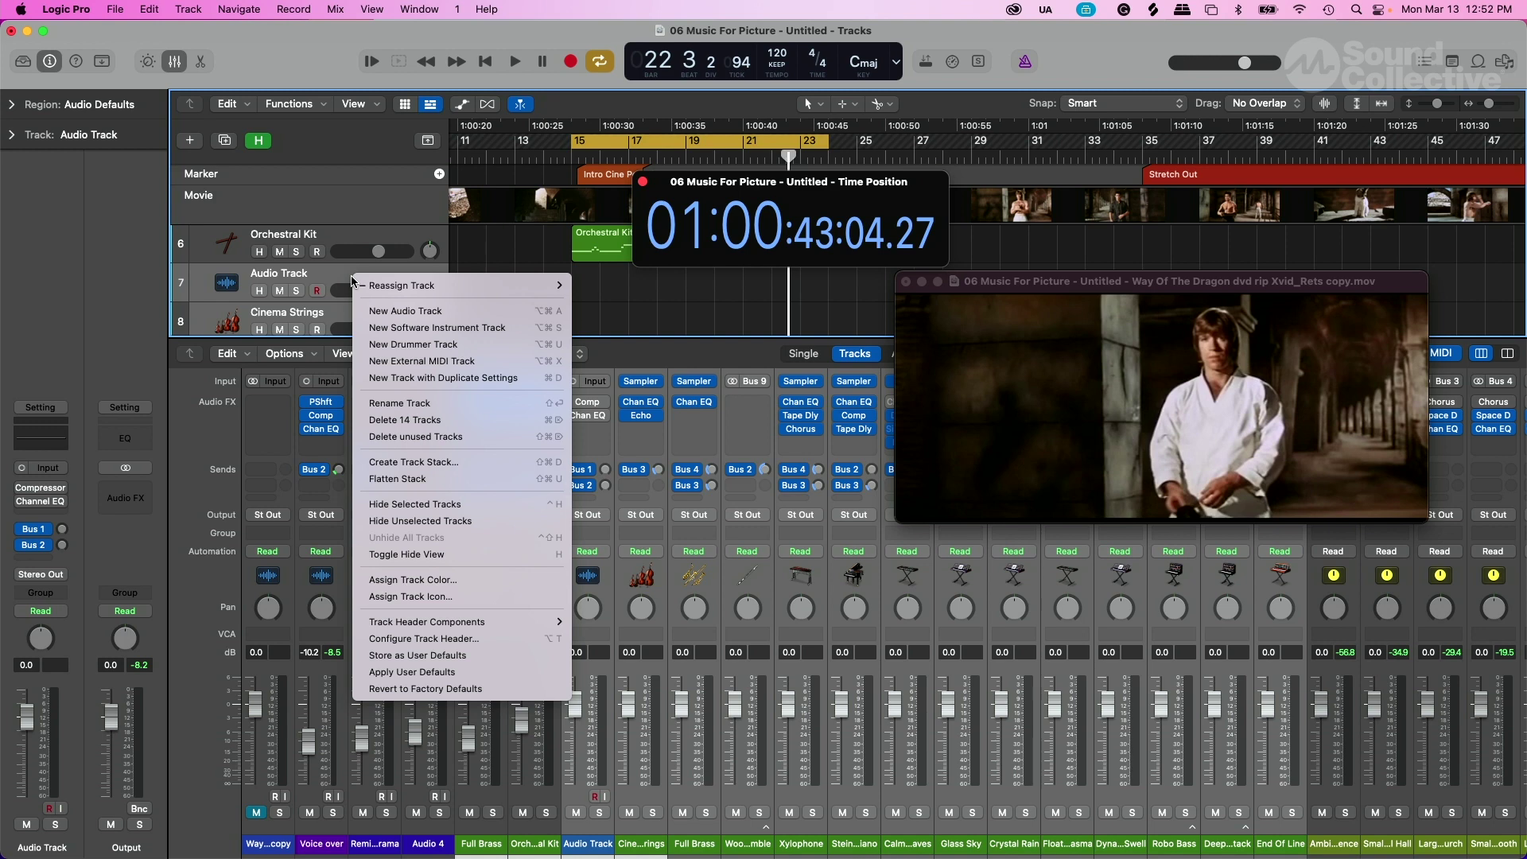
click(437, 462)
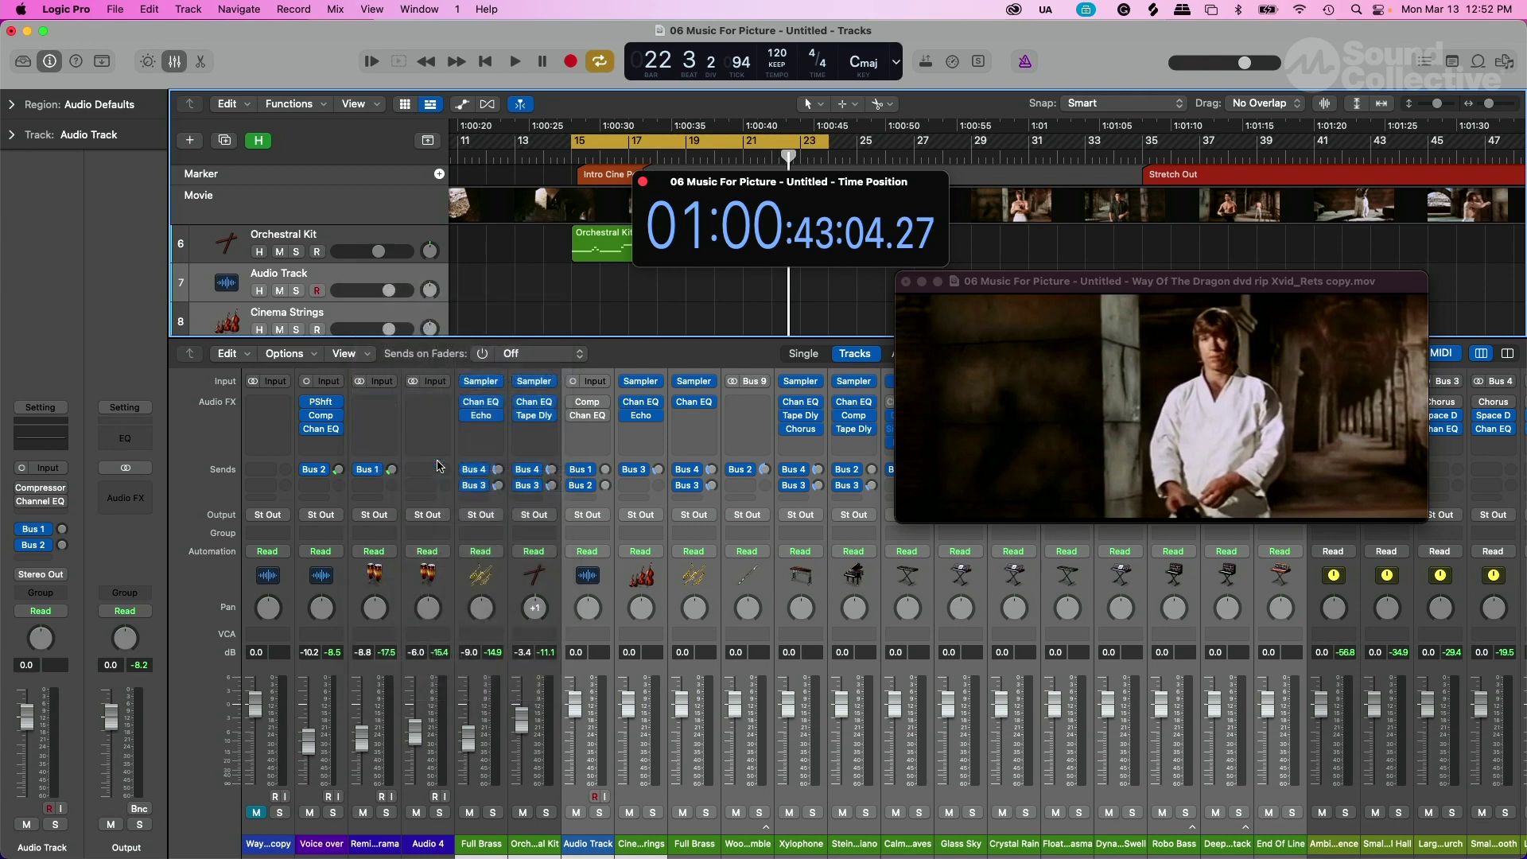
click(619, 385)
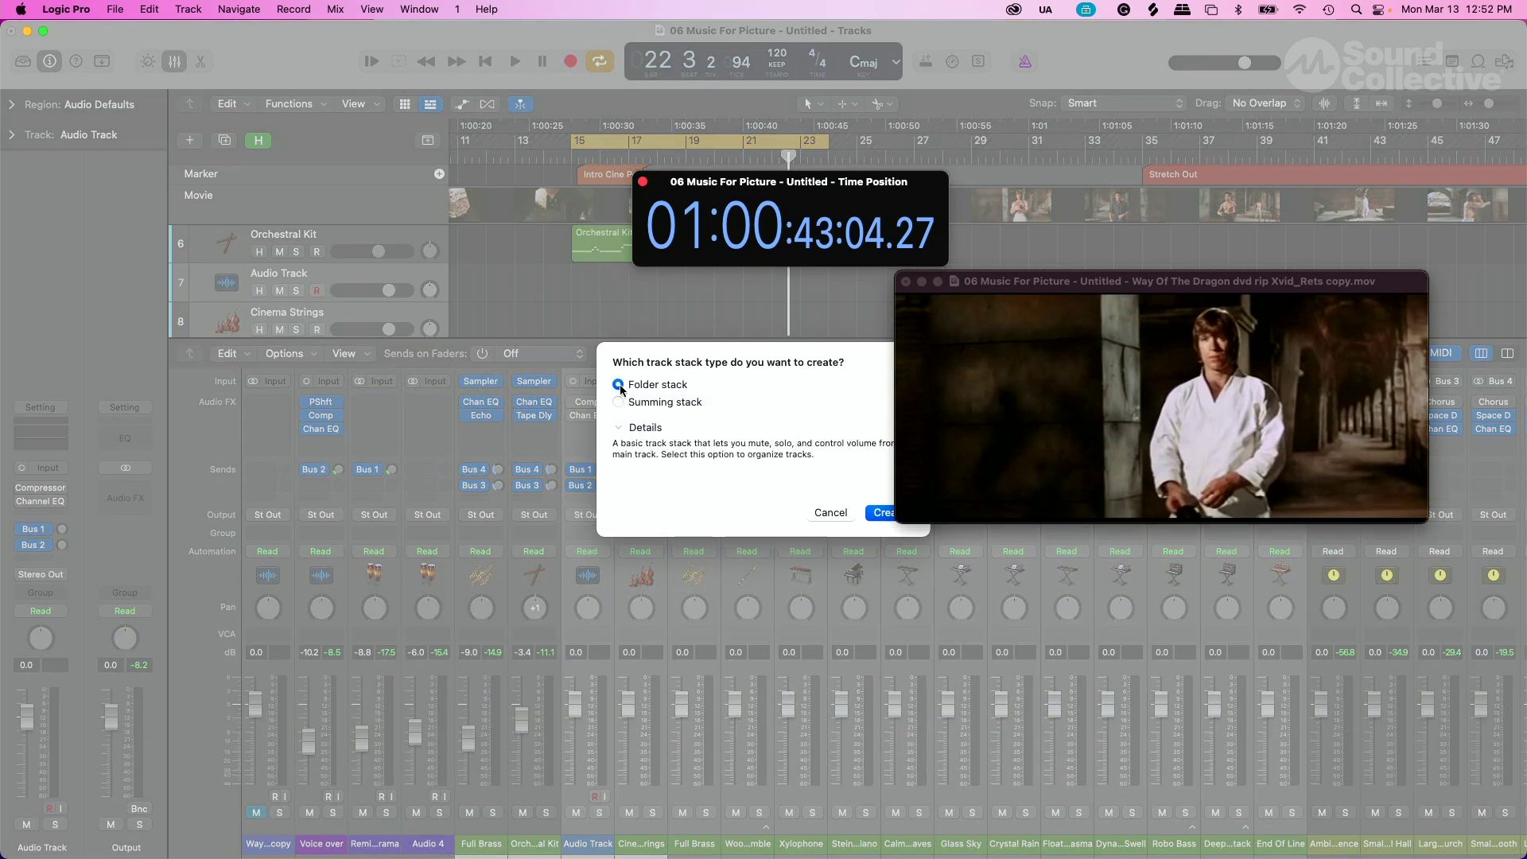
click(882, 513)
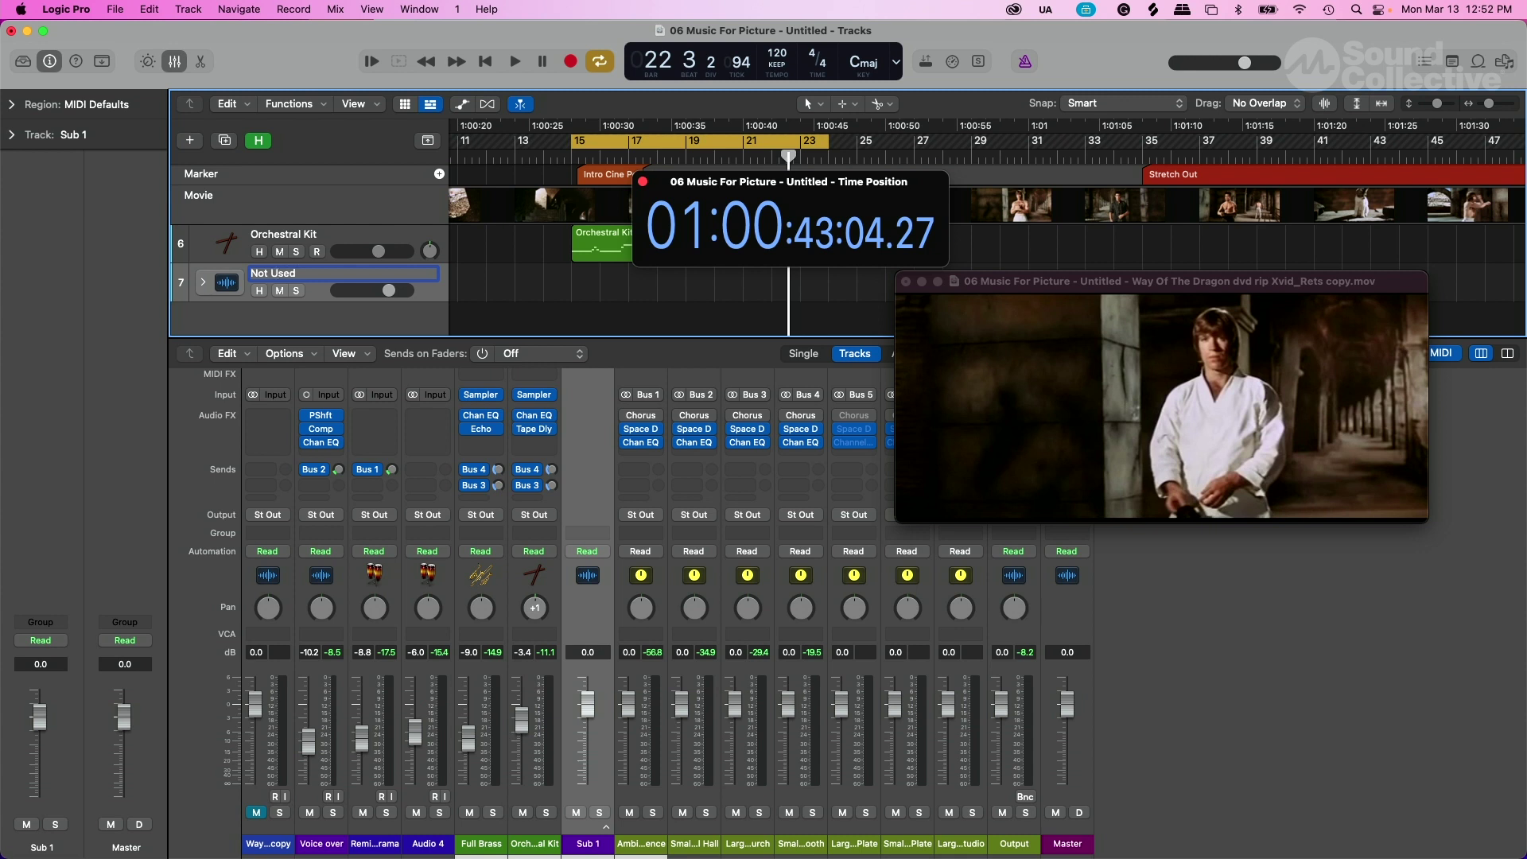
Name the folder stack 'Not Used Tracks' and hide it
text(s)
key(Return)
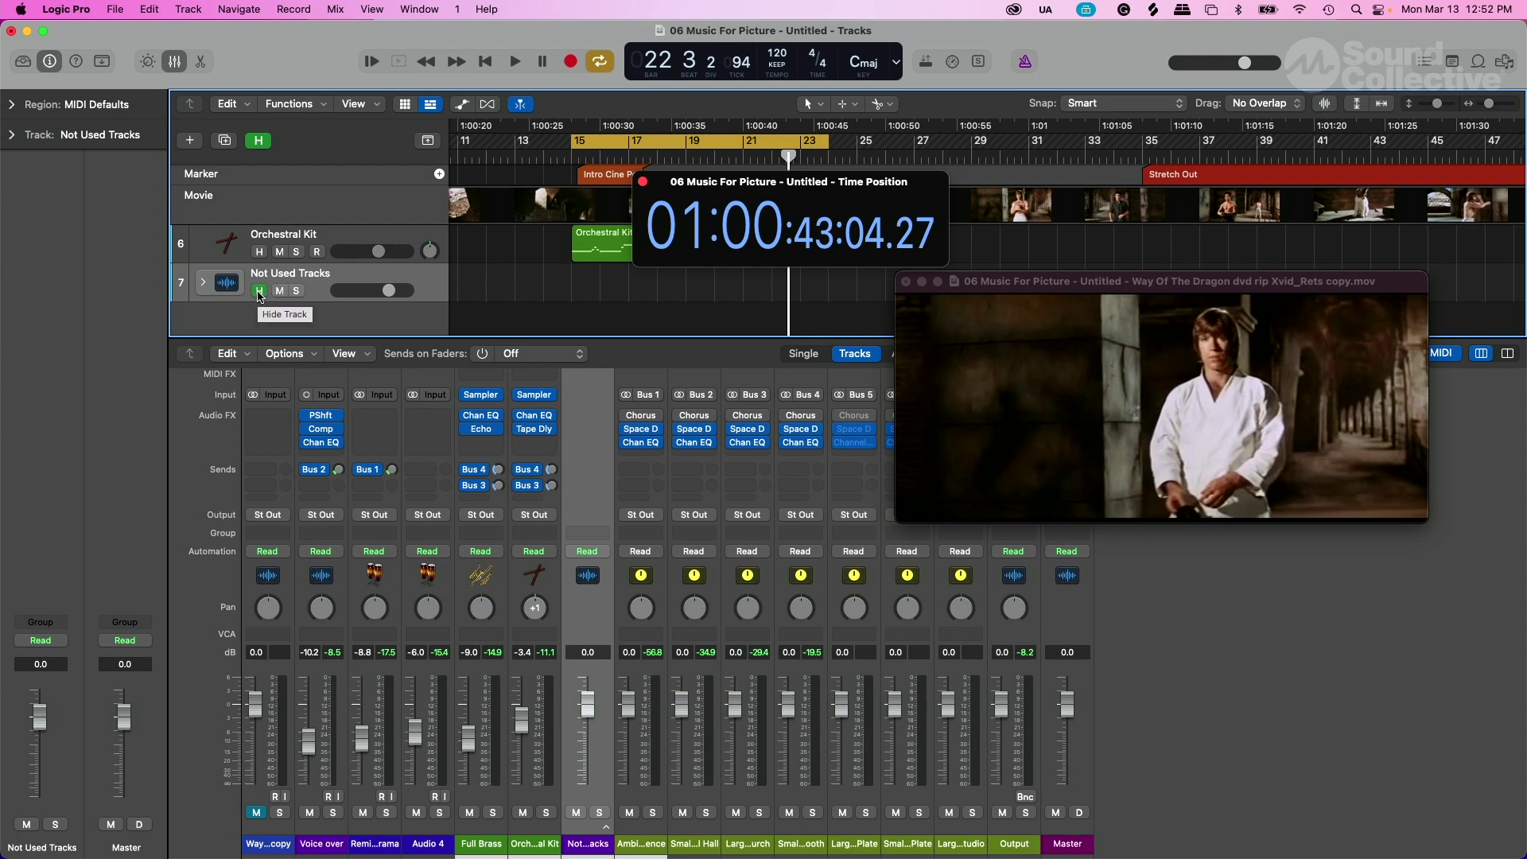
click(260, 141)
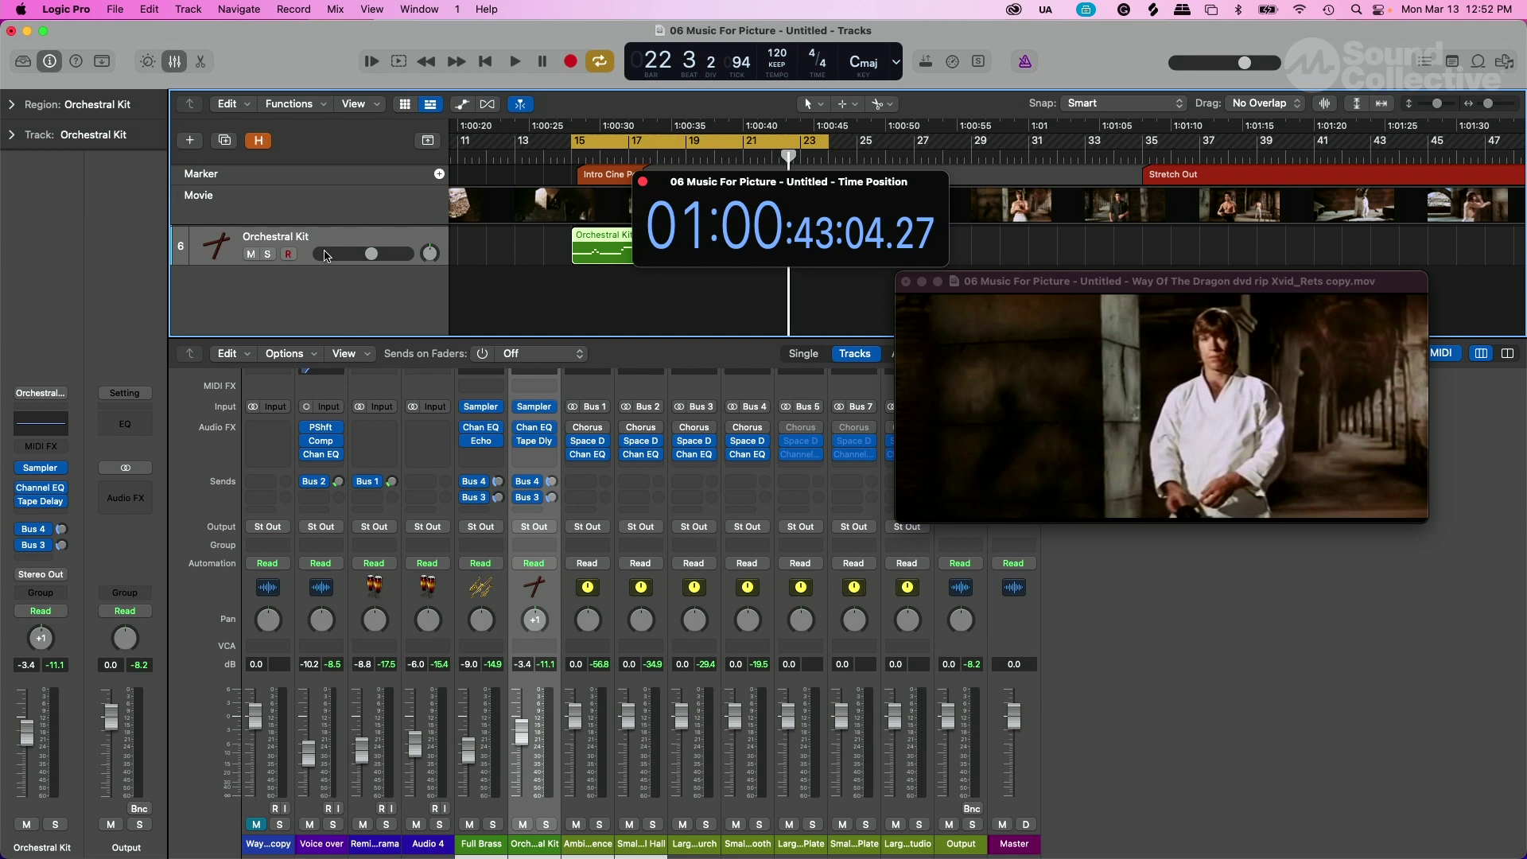
Close the mixer so only tracks 1–6 remain visible
scroll(324, 254, up, 5)
mouse_move(948, 309)
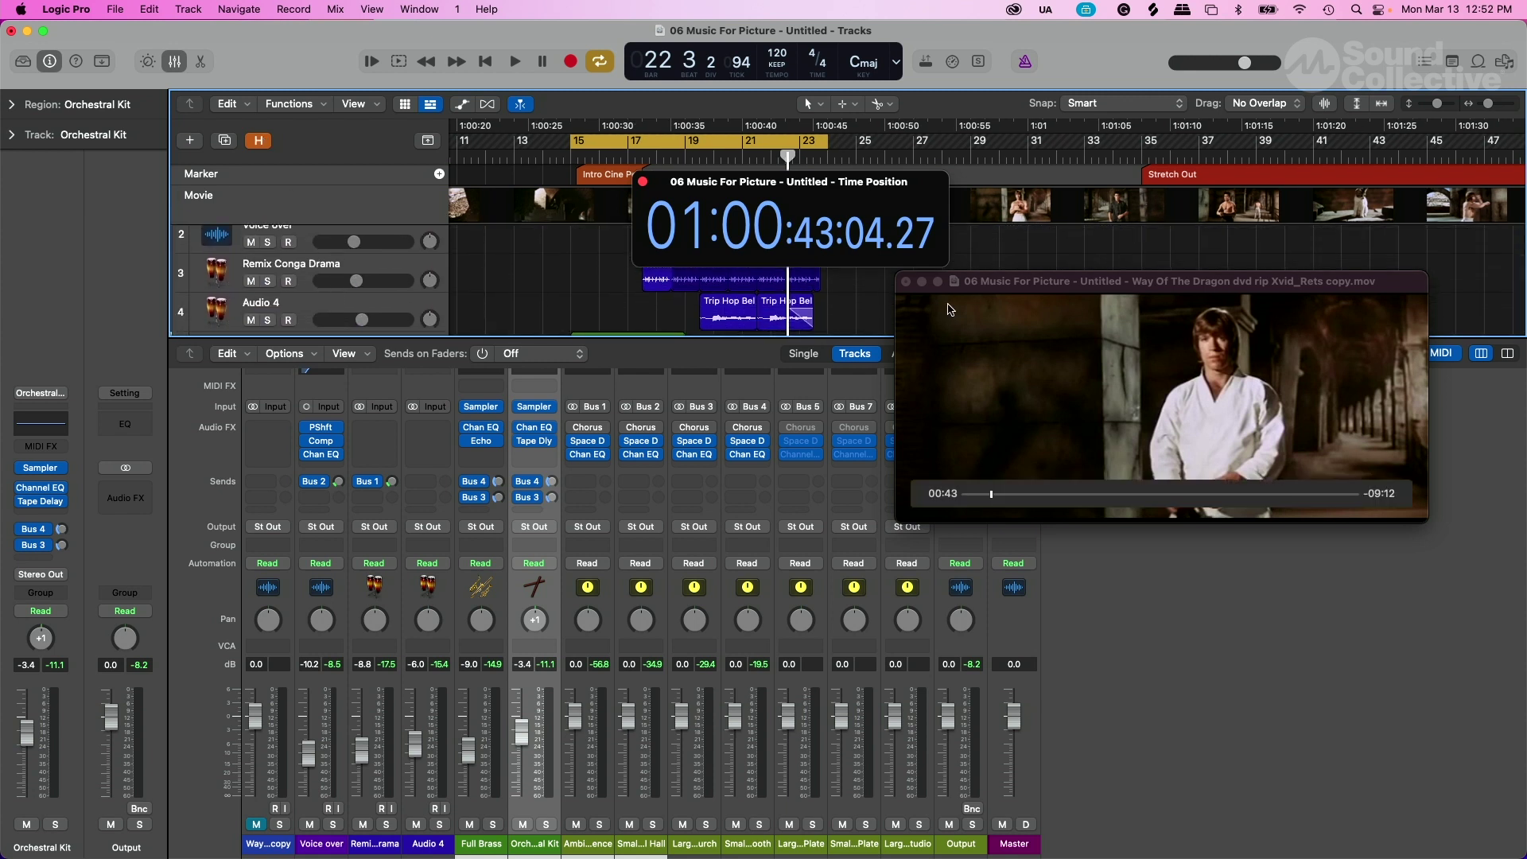
key(x)
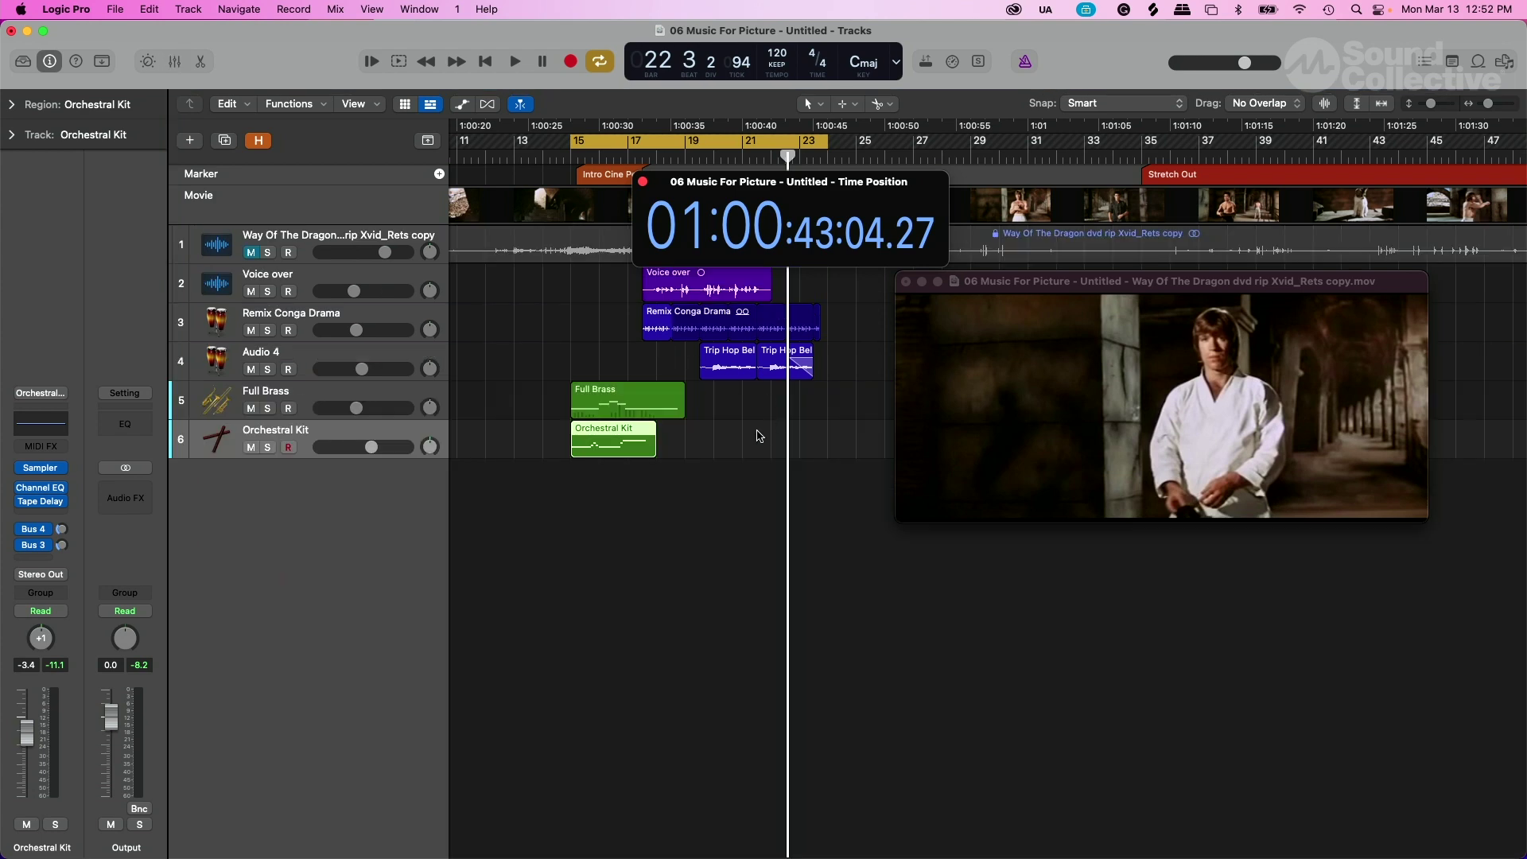
Move the time display to the top-left, reopen the mixer, select track 1 and play the scene
drag(768, 178, 206, 32)
key(x)
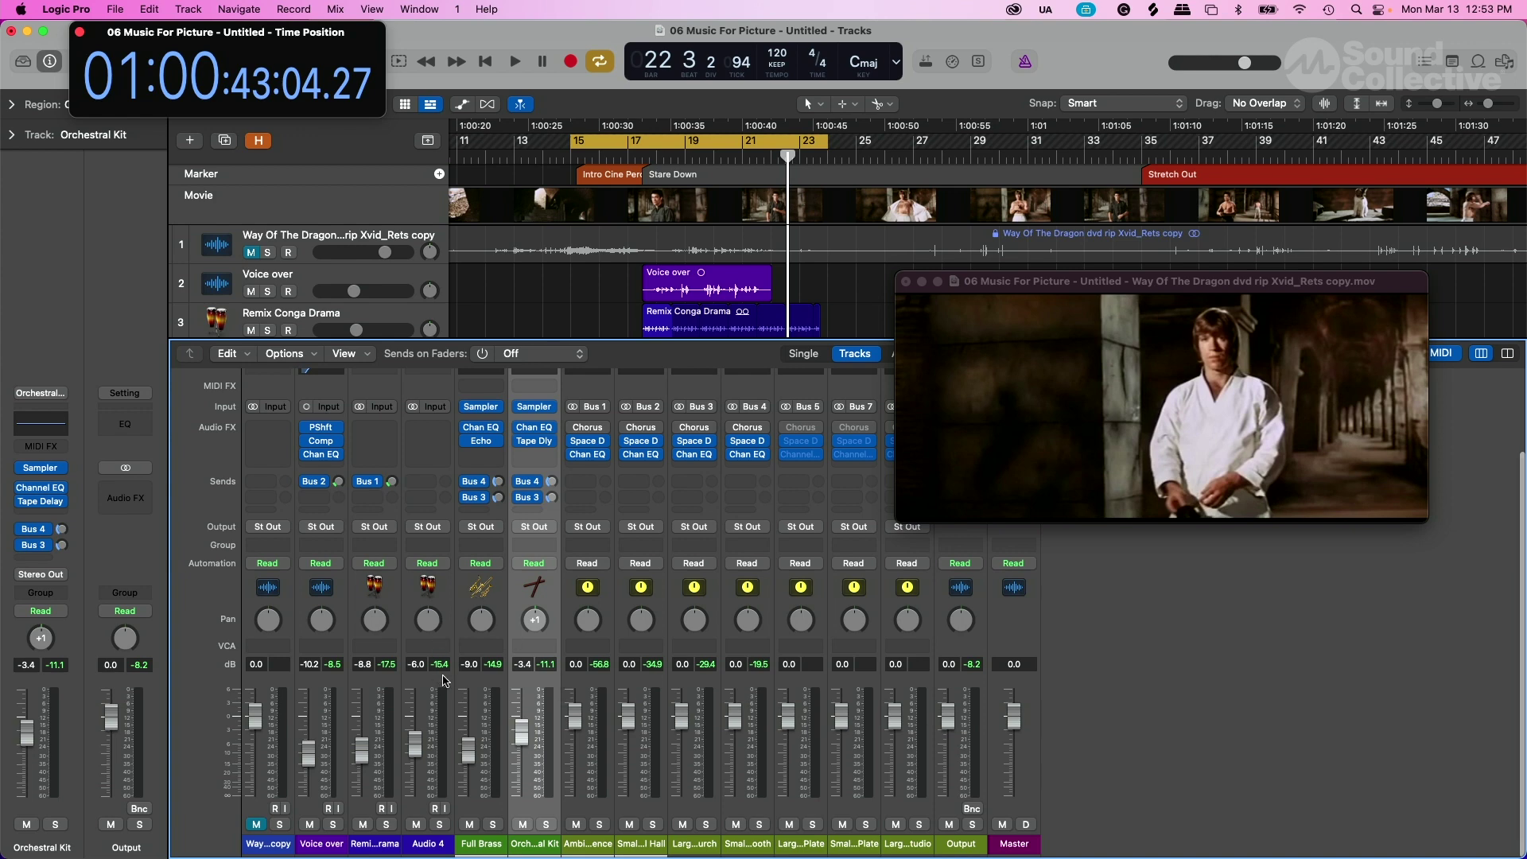
key(space)
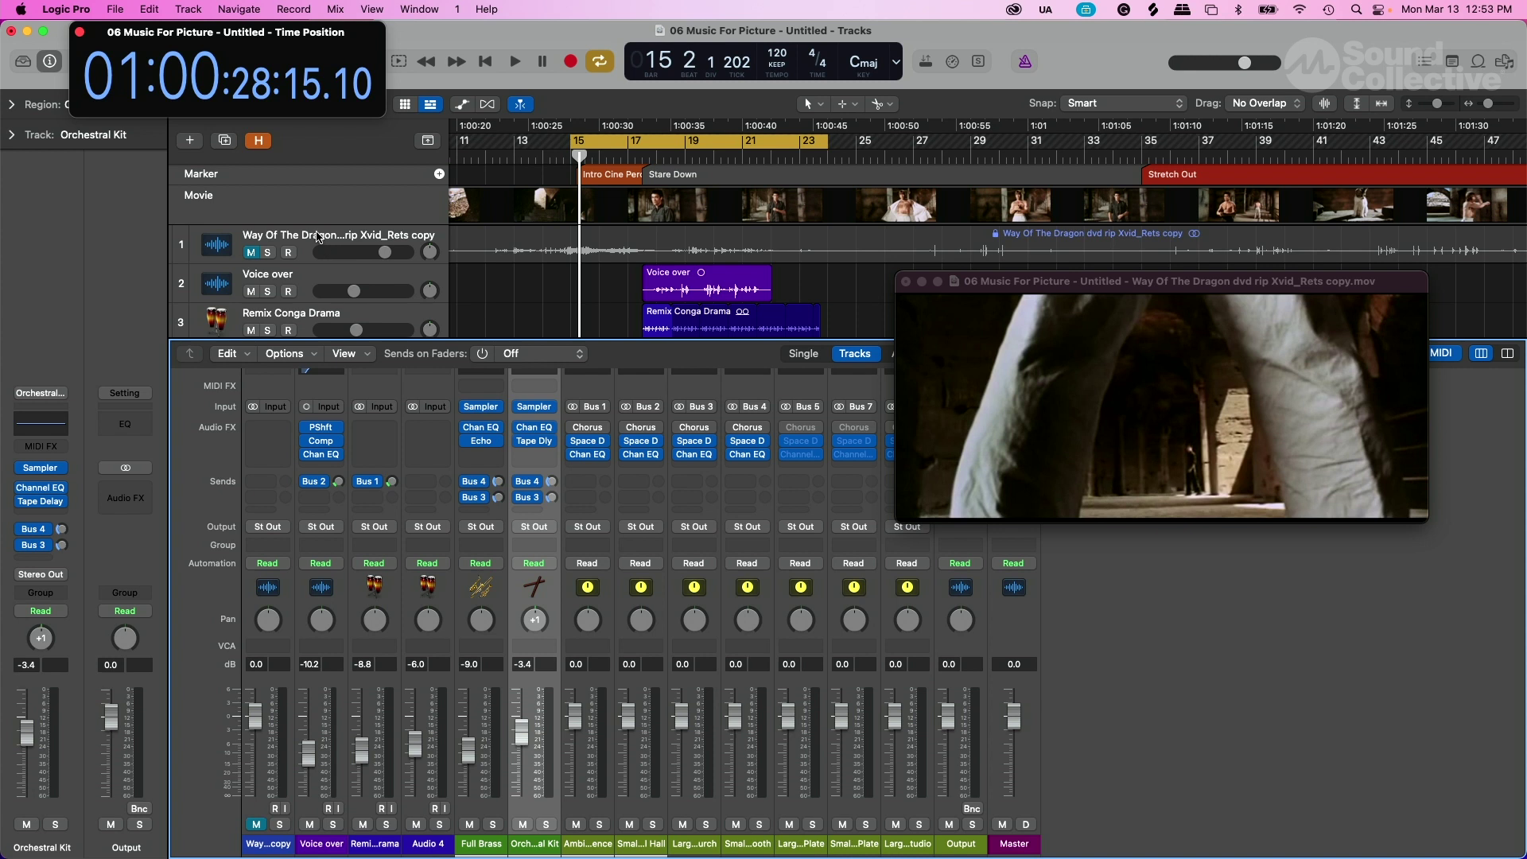
click(318, 237)
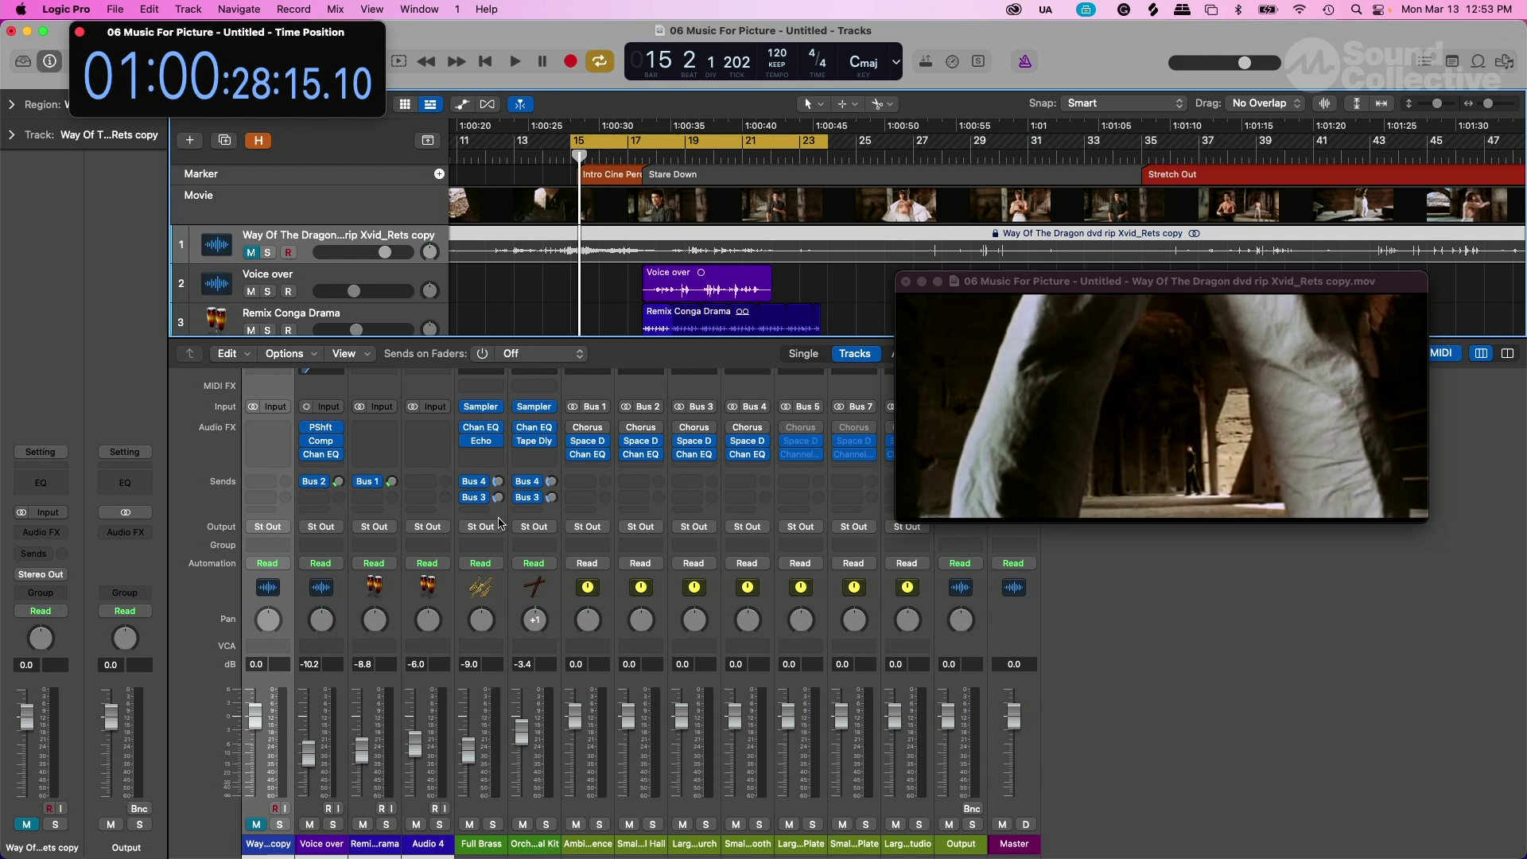
key(space)
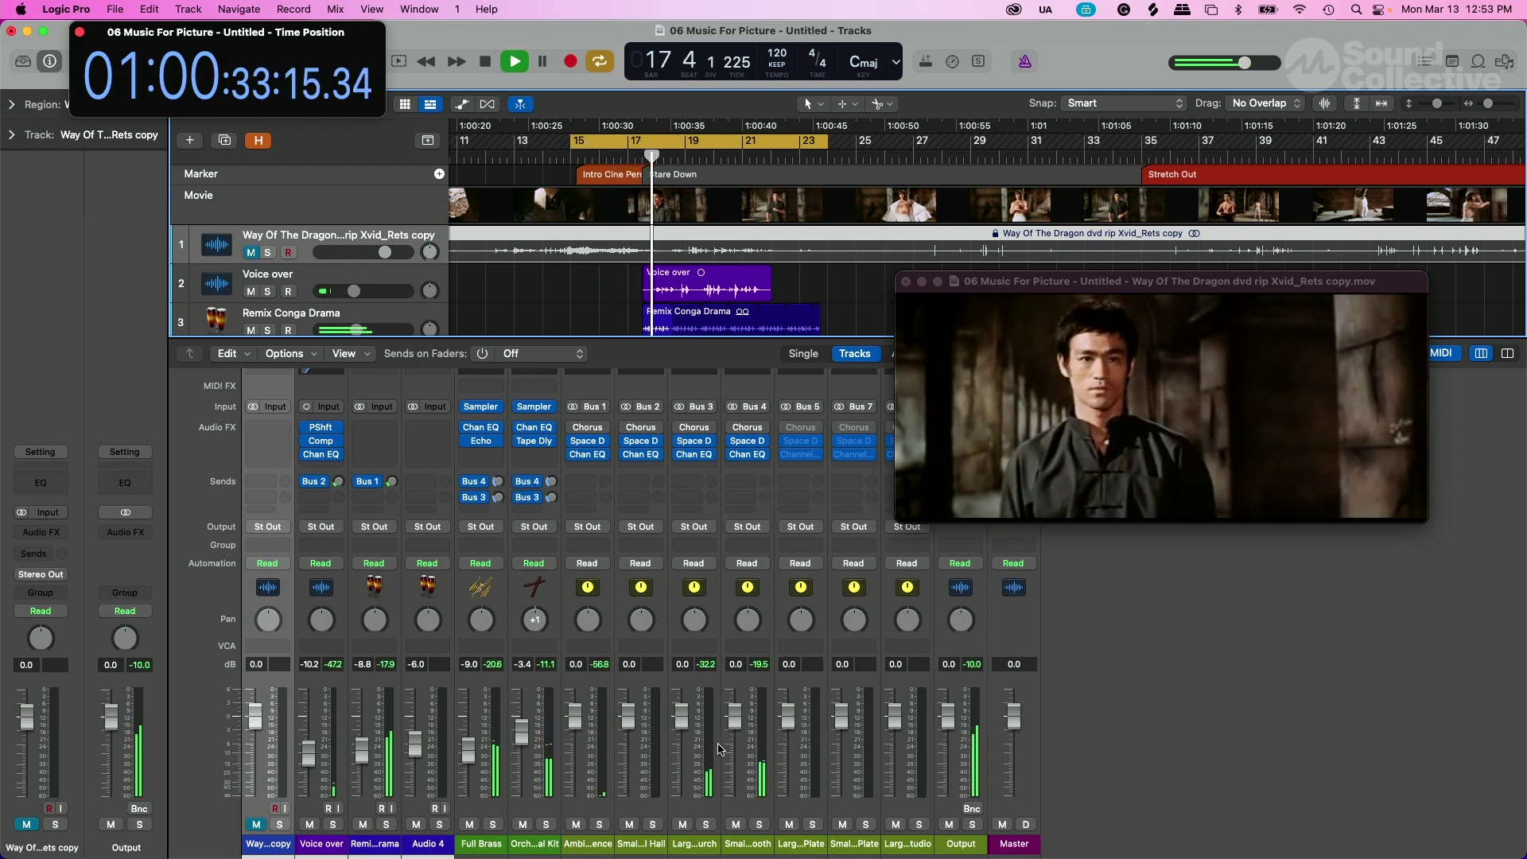
While playing, raise Remix Conga Drama slightly and lower Full Brass to -10.8 dB
key(space)
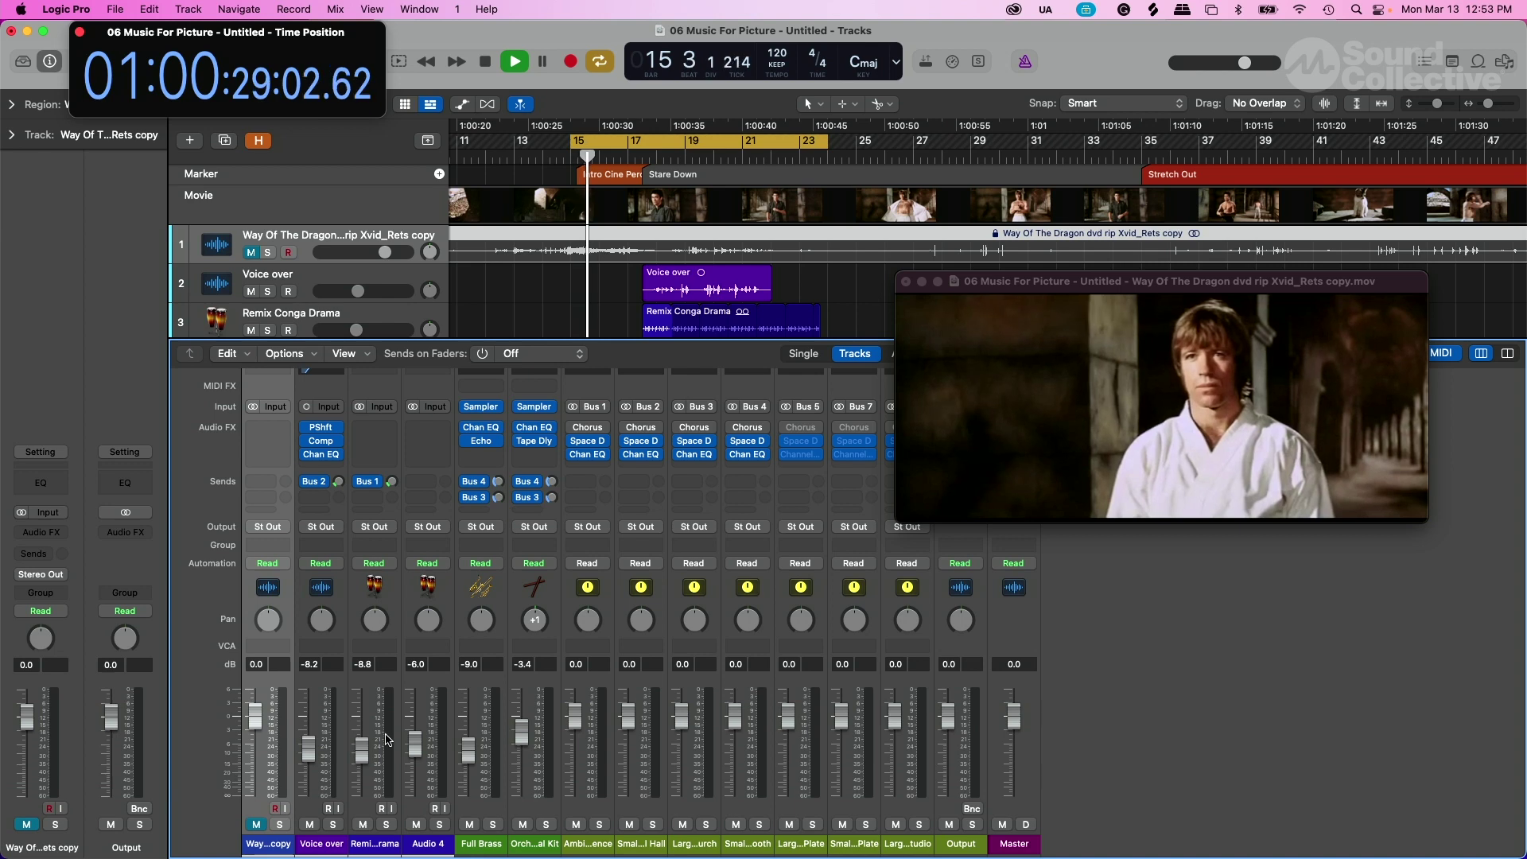
drag(363, 751, 365, 746)
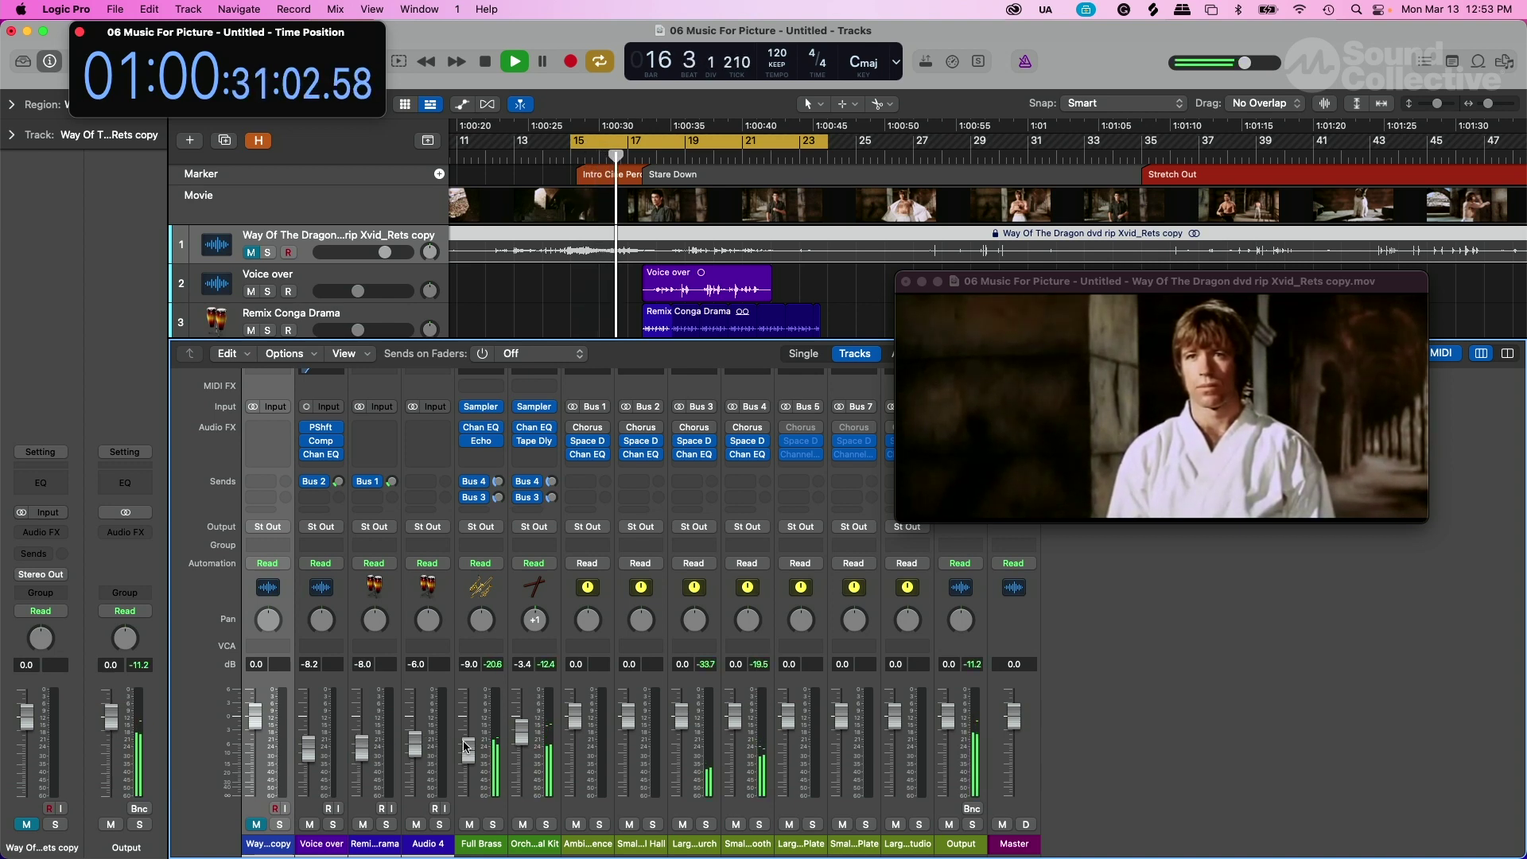
drag(468, 749, 467, 757)
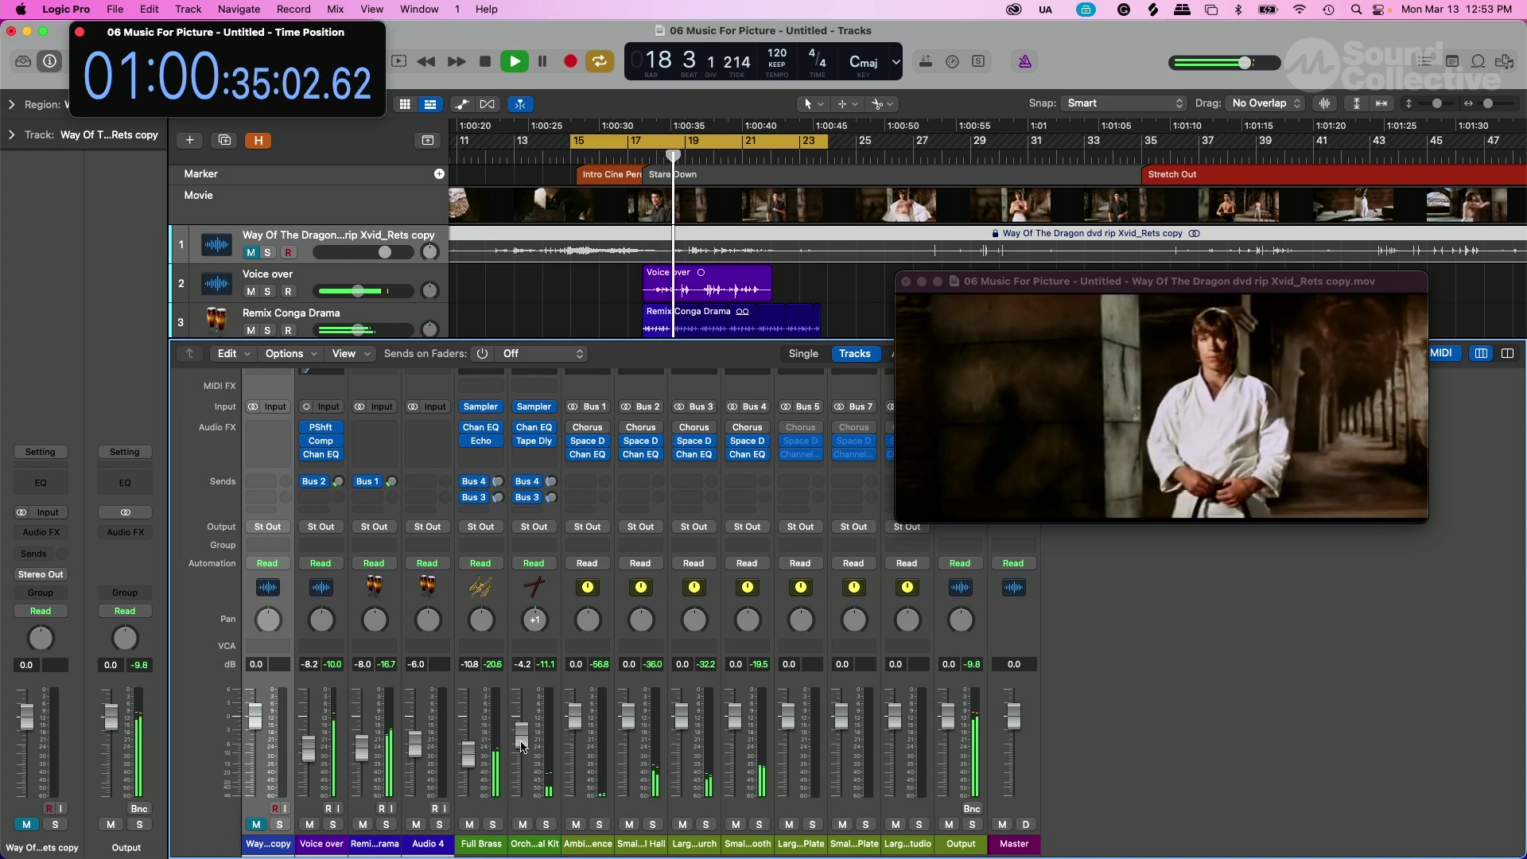
key(space)
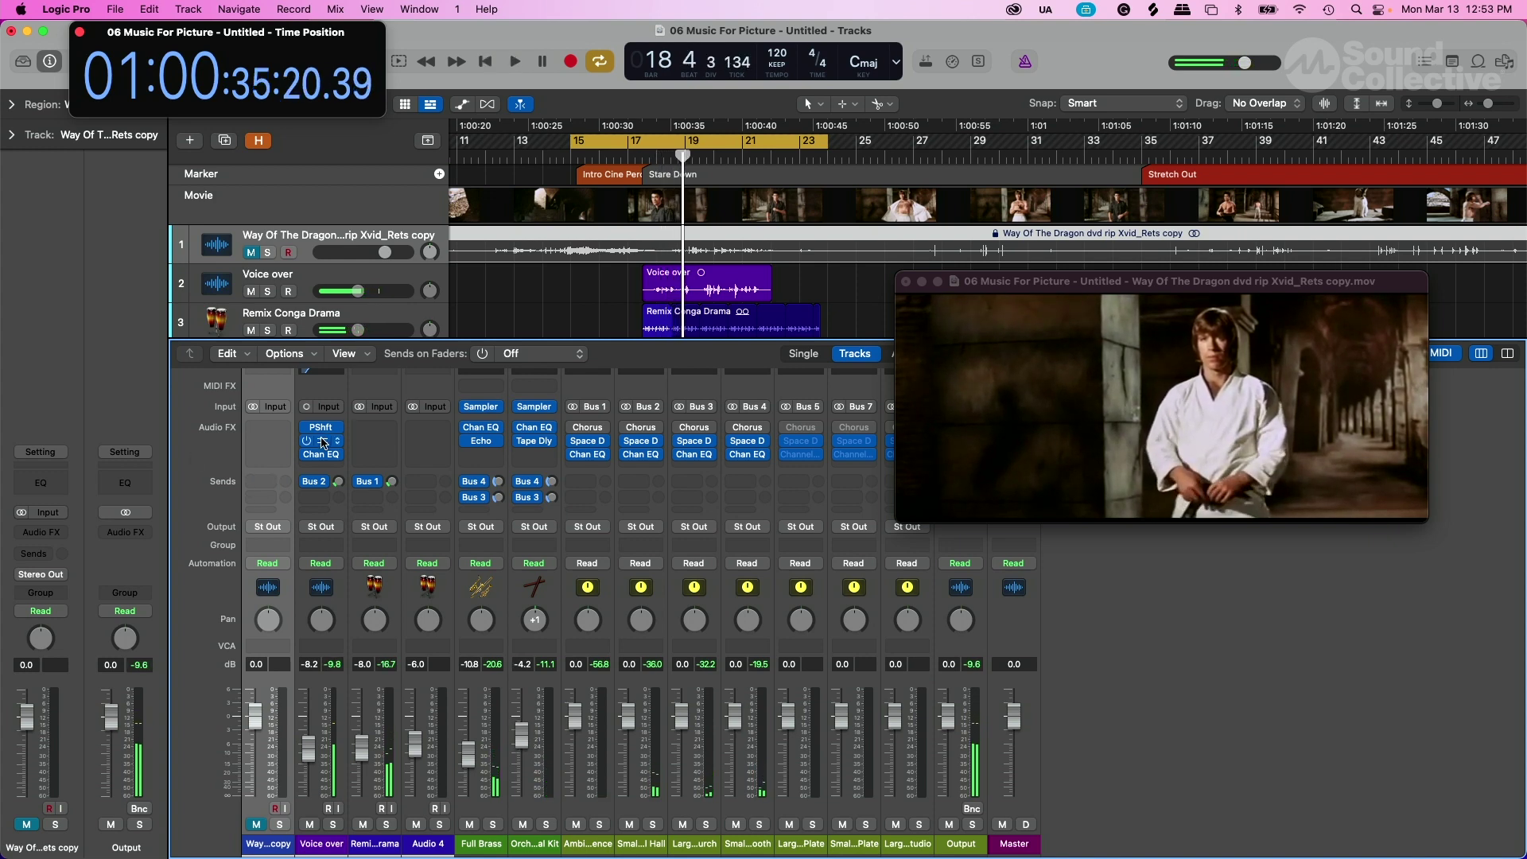
click(322, 443)
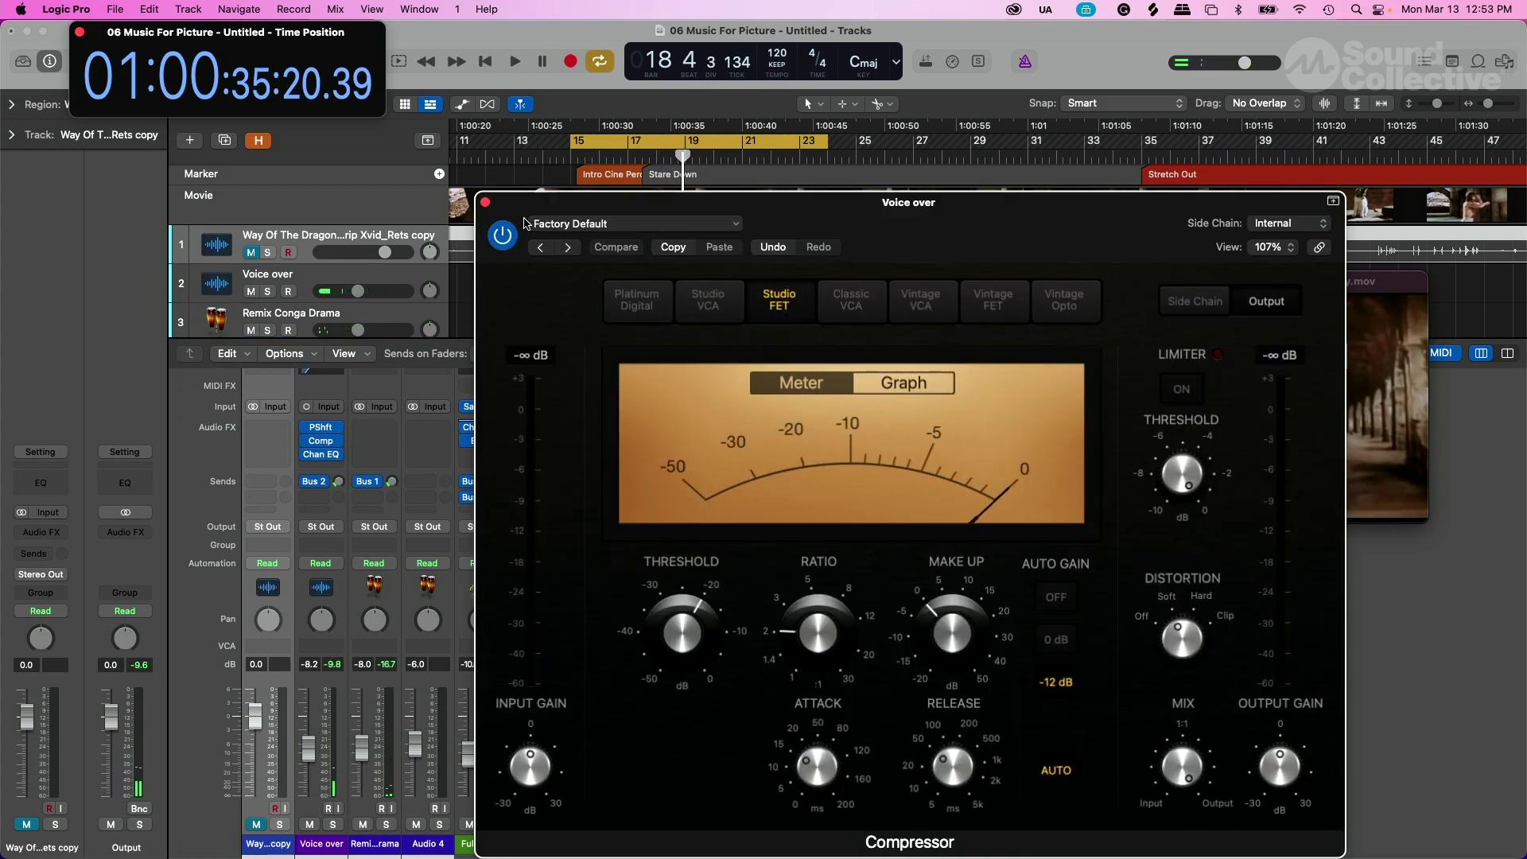
click(319, 460)
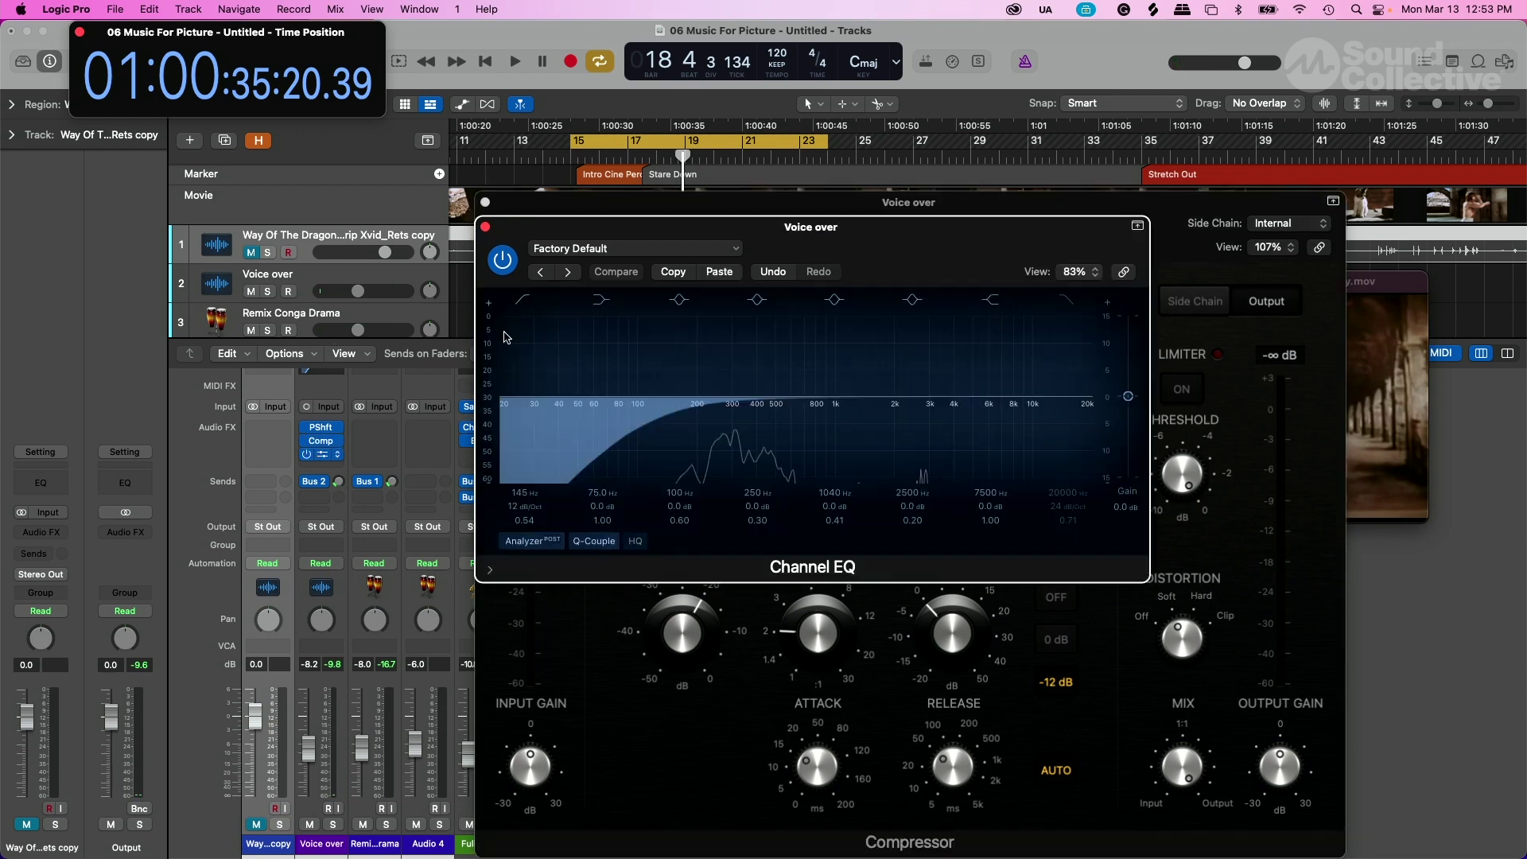
drag(888, 222, 841, 211)
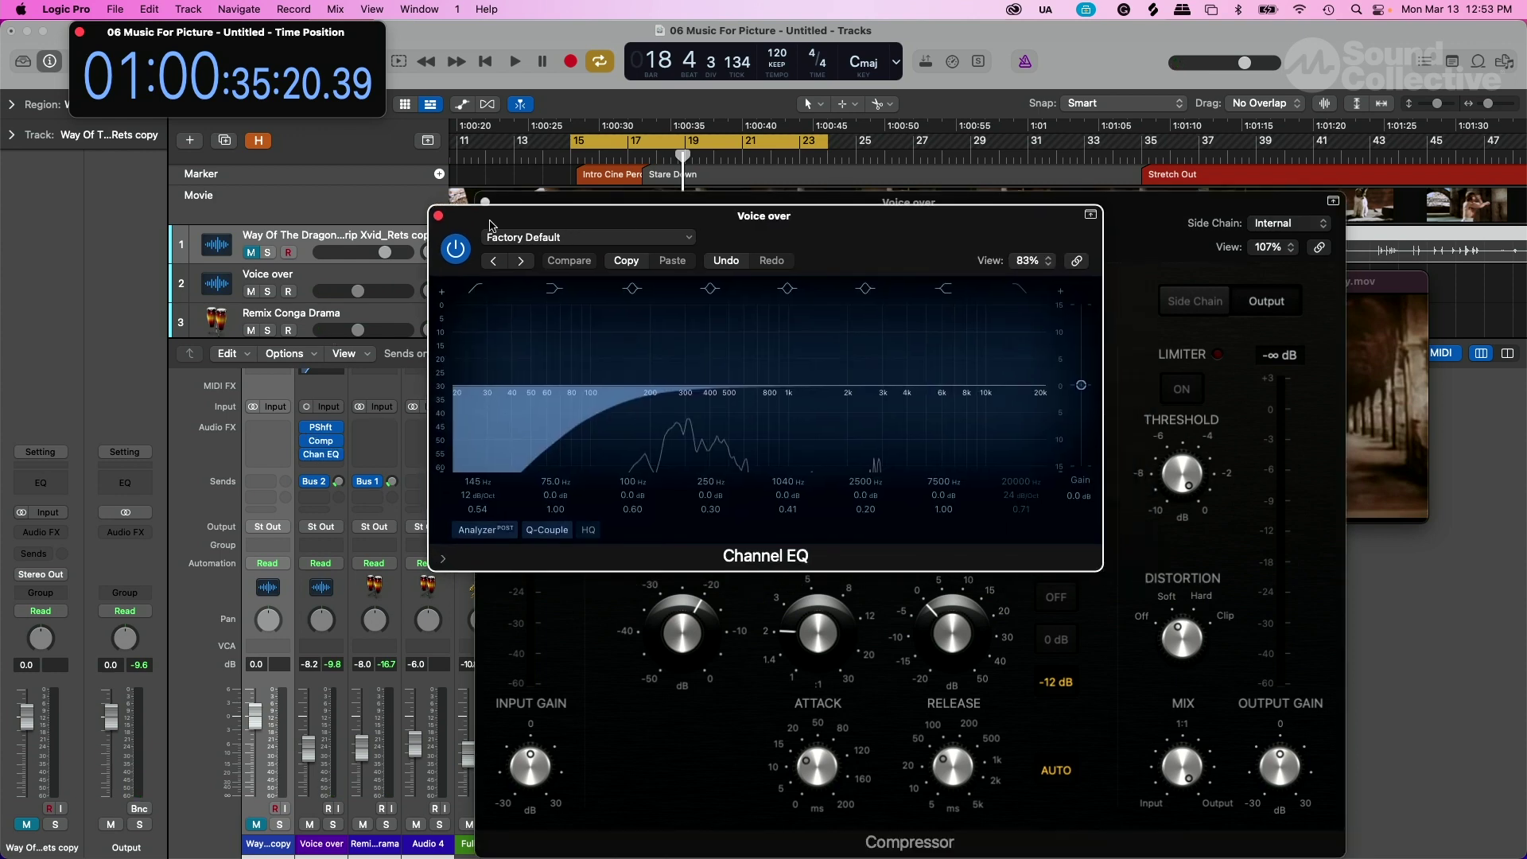
click(438, 216)
click(486, 204)
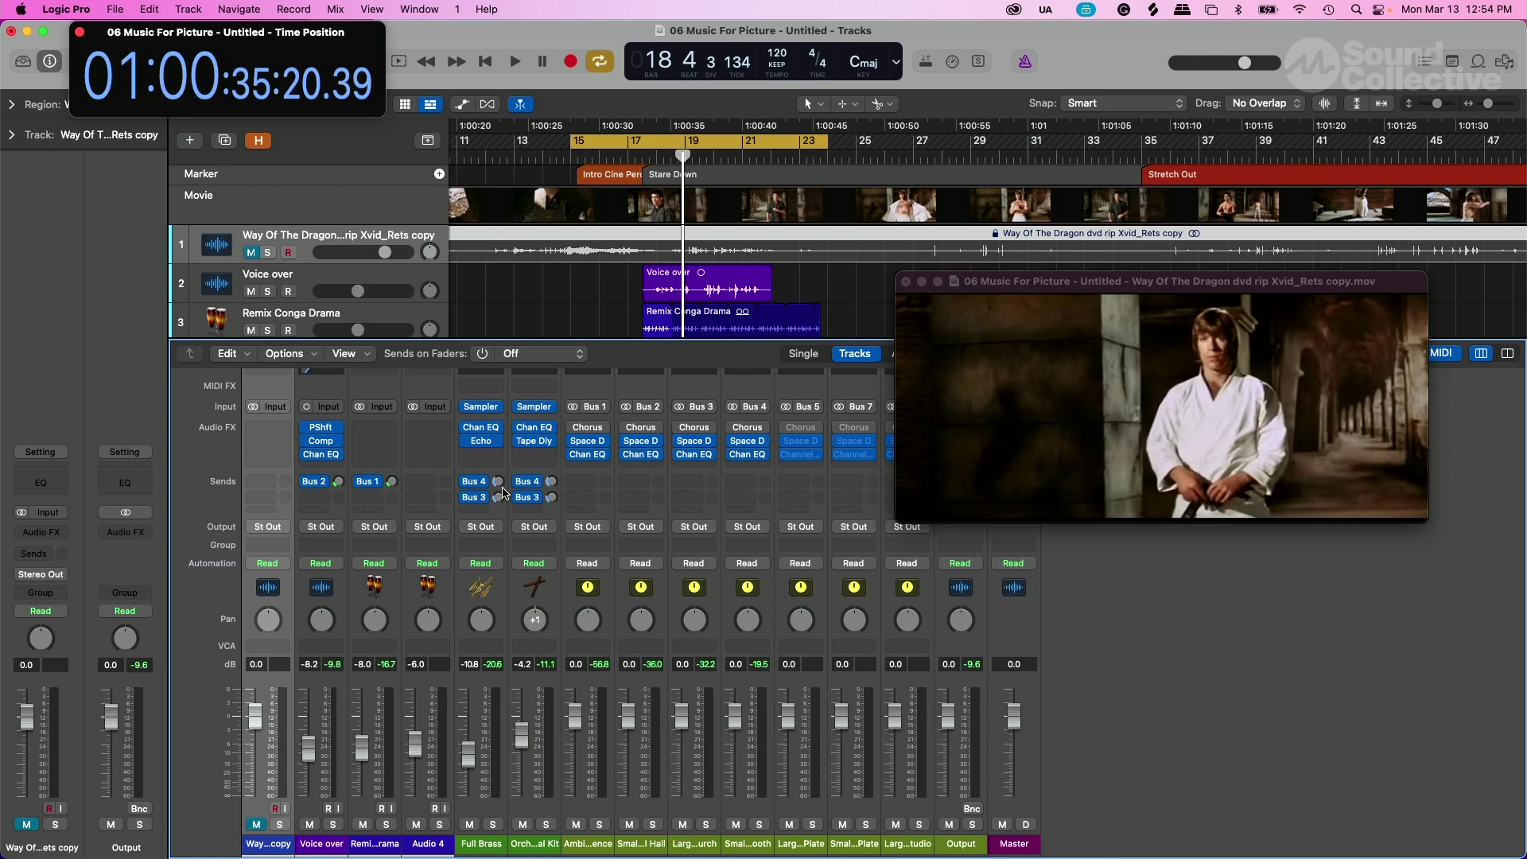
Play the scene, view the Full Brass Echo settings, then stop and close them
key(space)
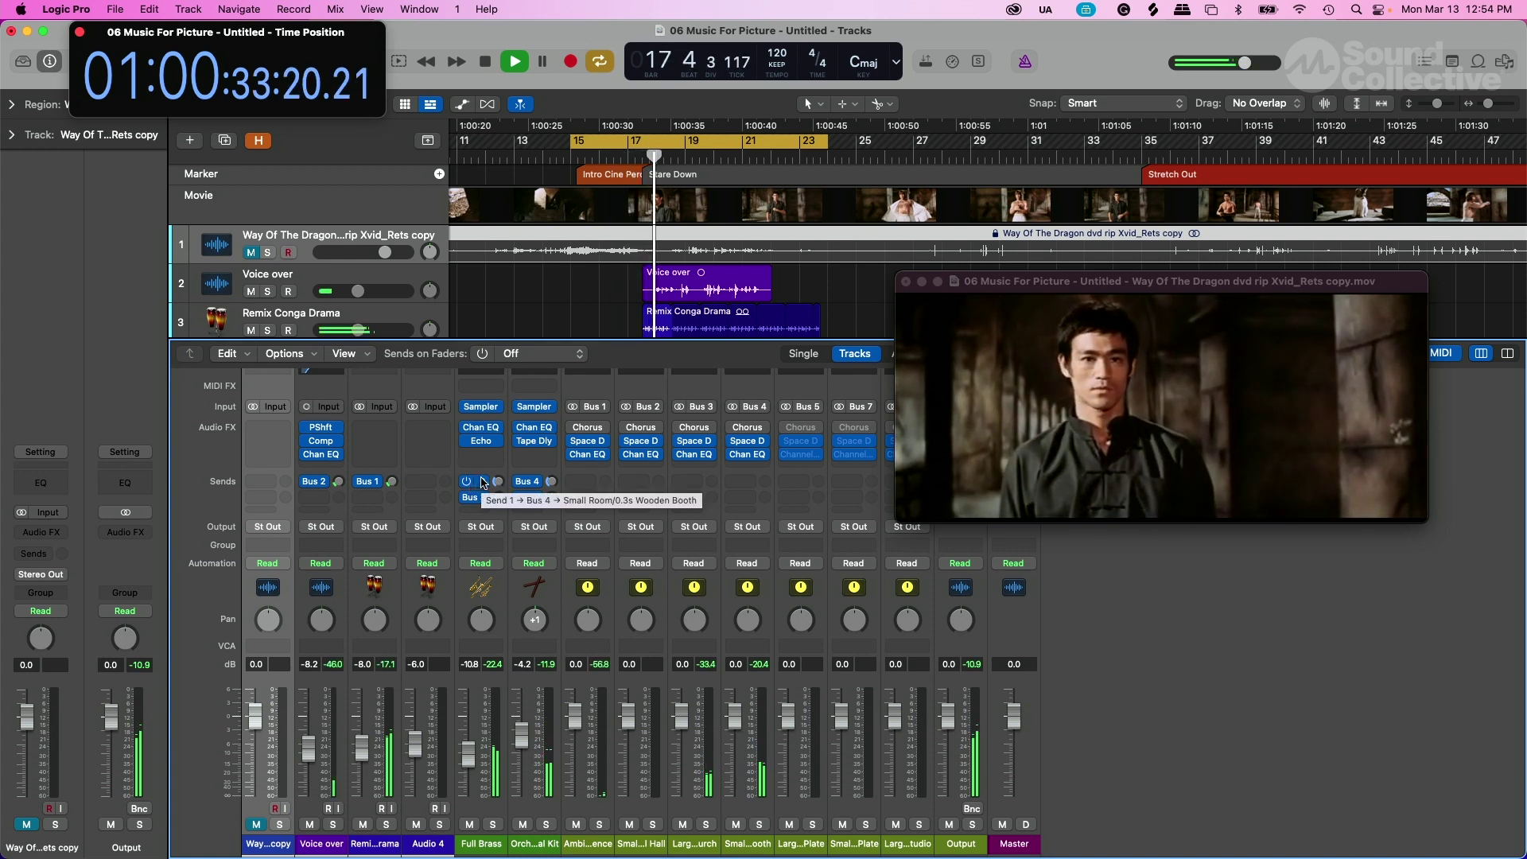
click(481, 440)
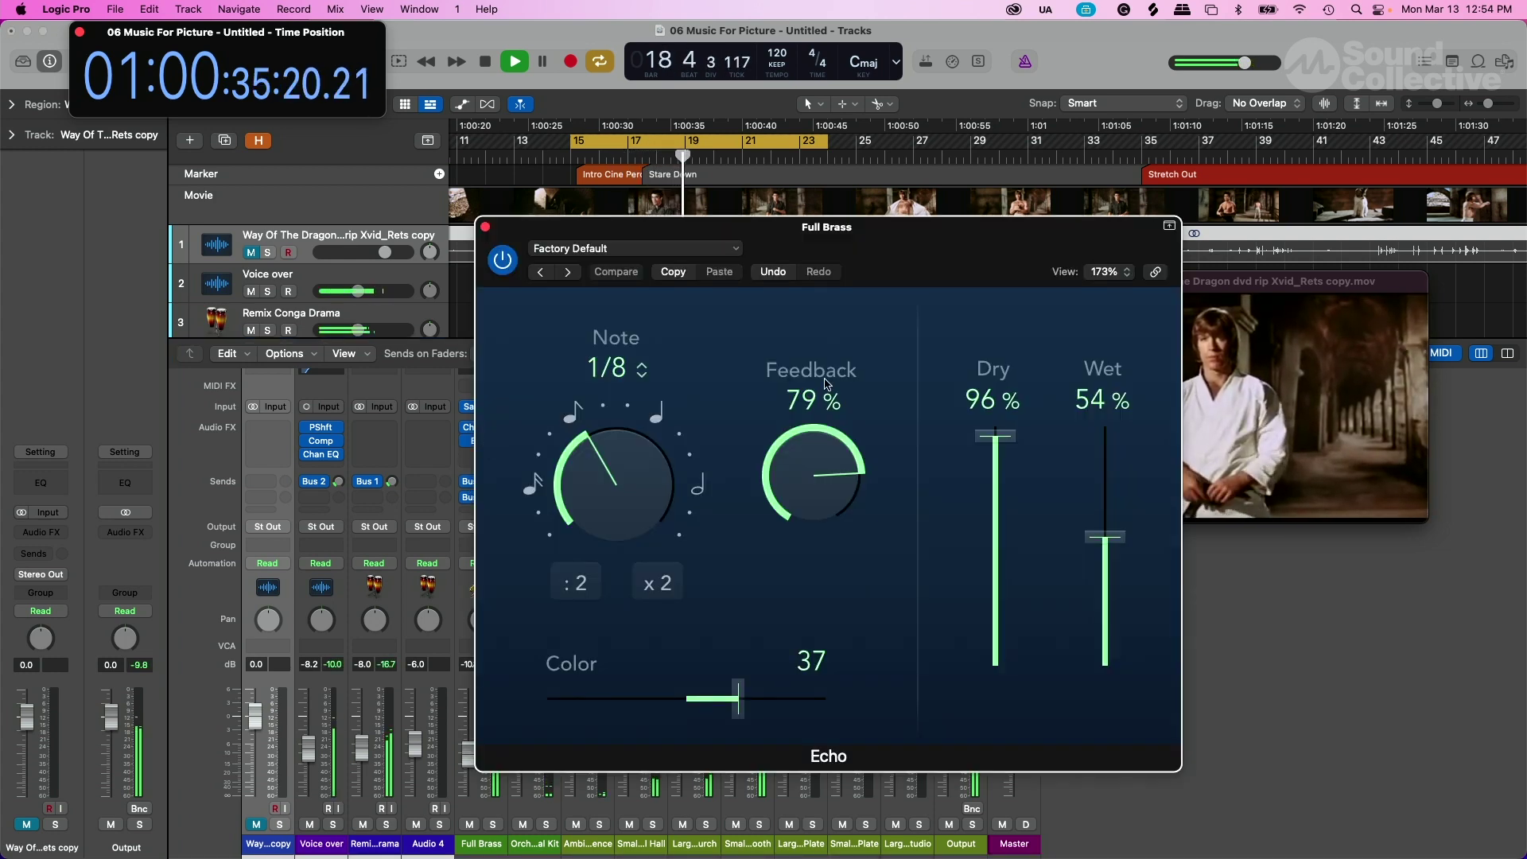
key(space)
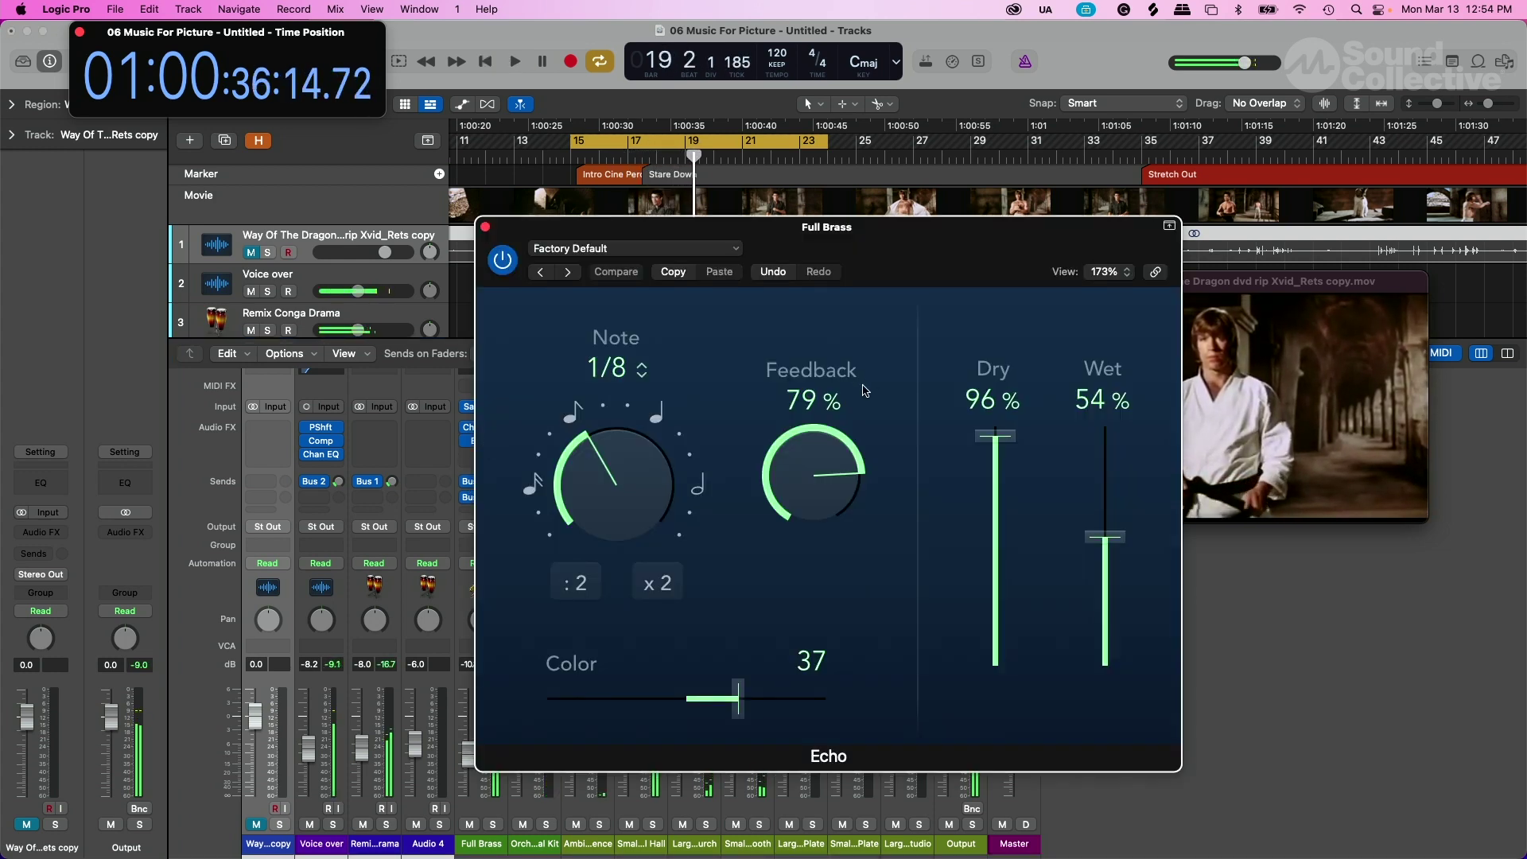
click(485, 228)
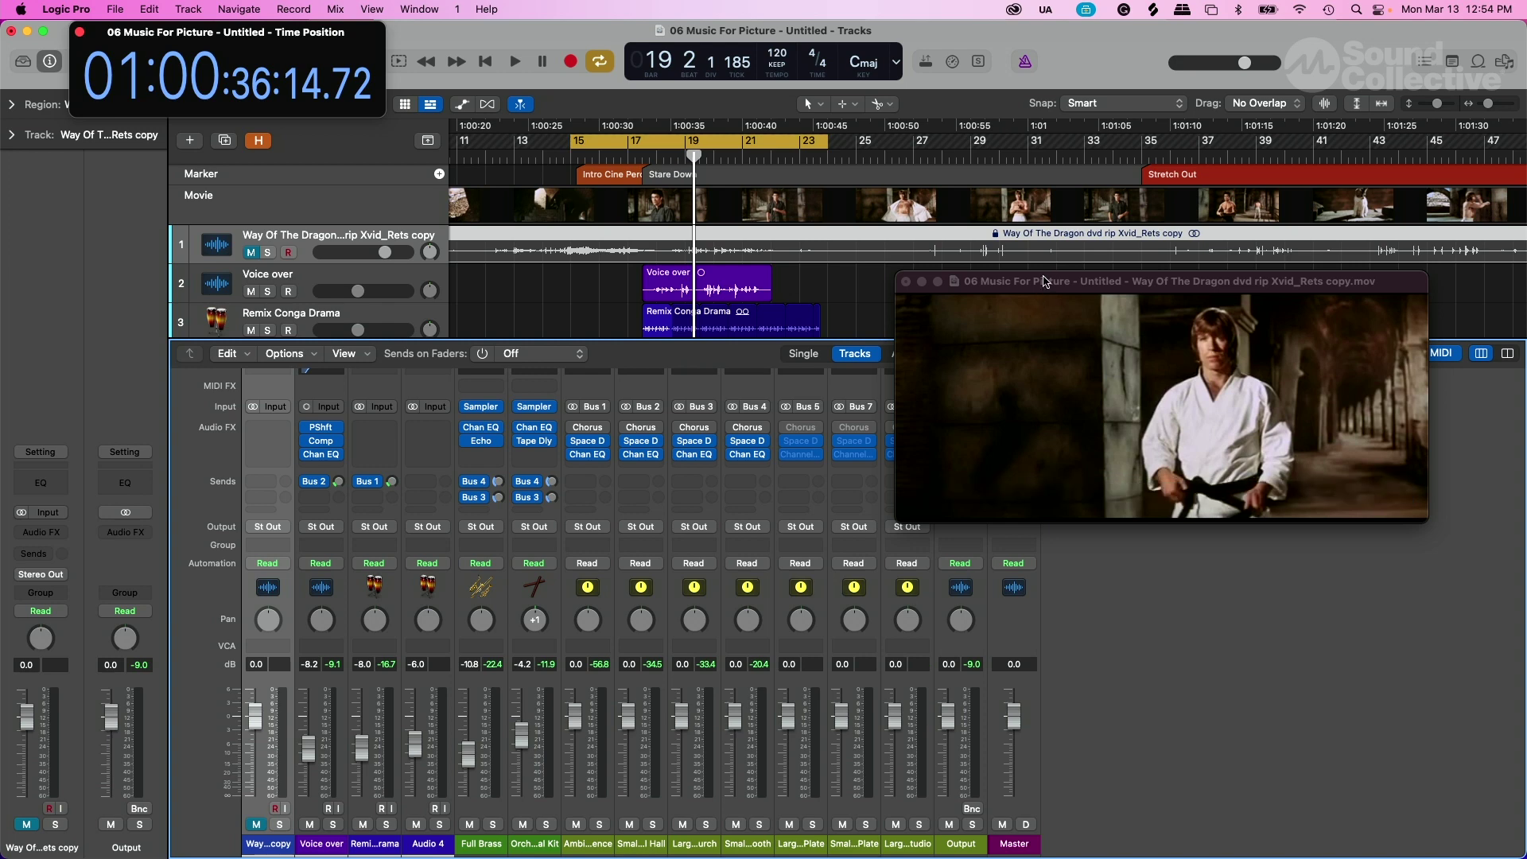
Move the movie window to the upper left, select the Output strip and replay the scene
drag(1045, 283, 501, 62)
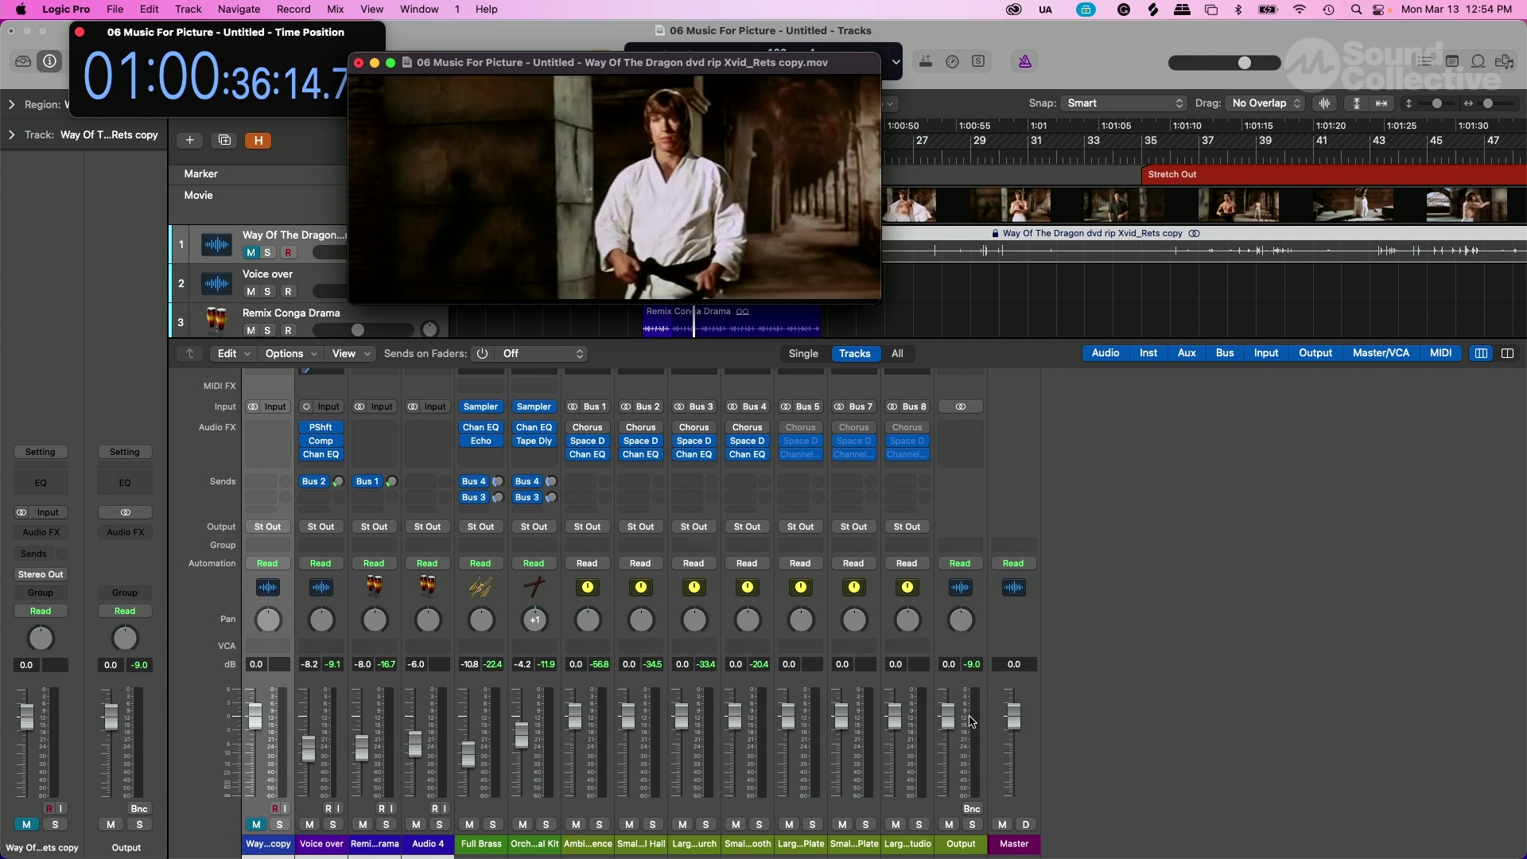
click(984, 718)
key(space)
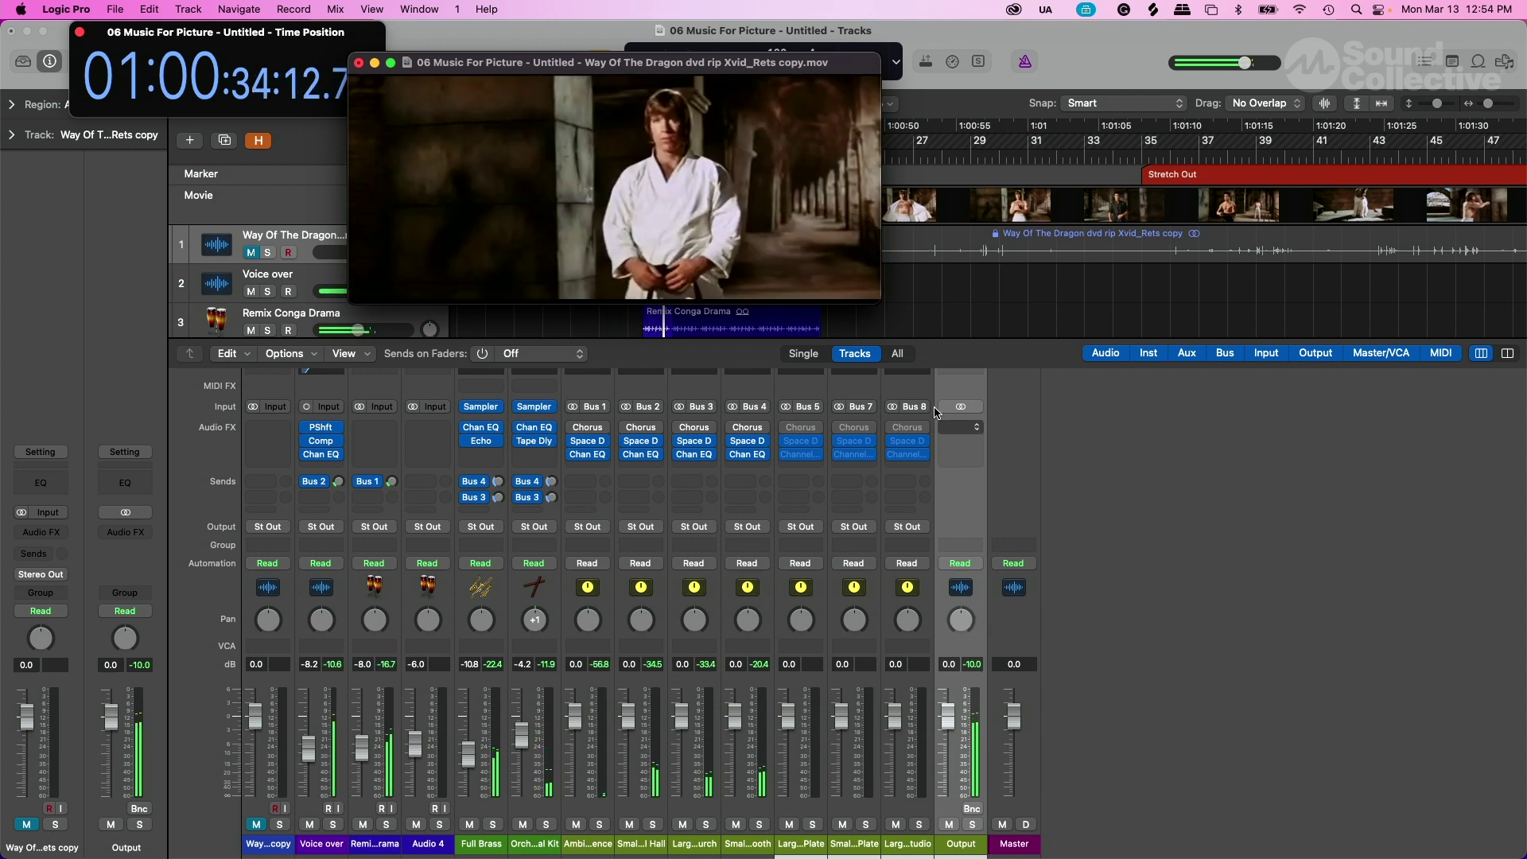
Insert a stereo Adaptive Limiter from Dynamics on the Output channel and move its window aside
click(949, 430)
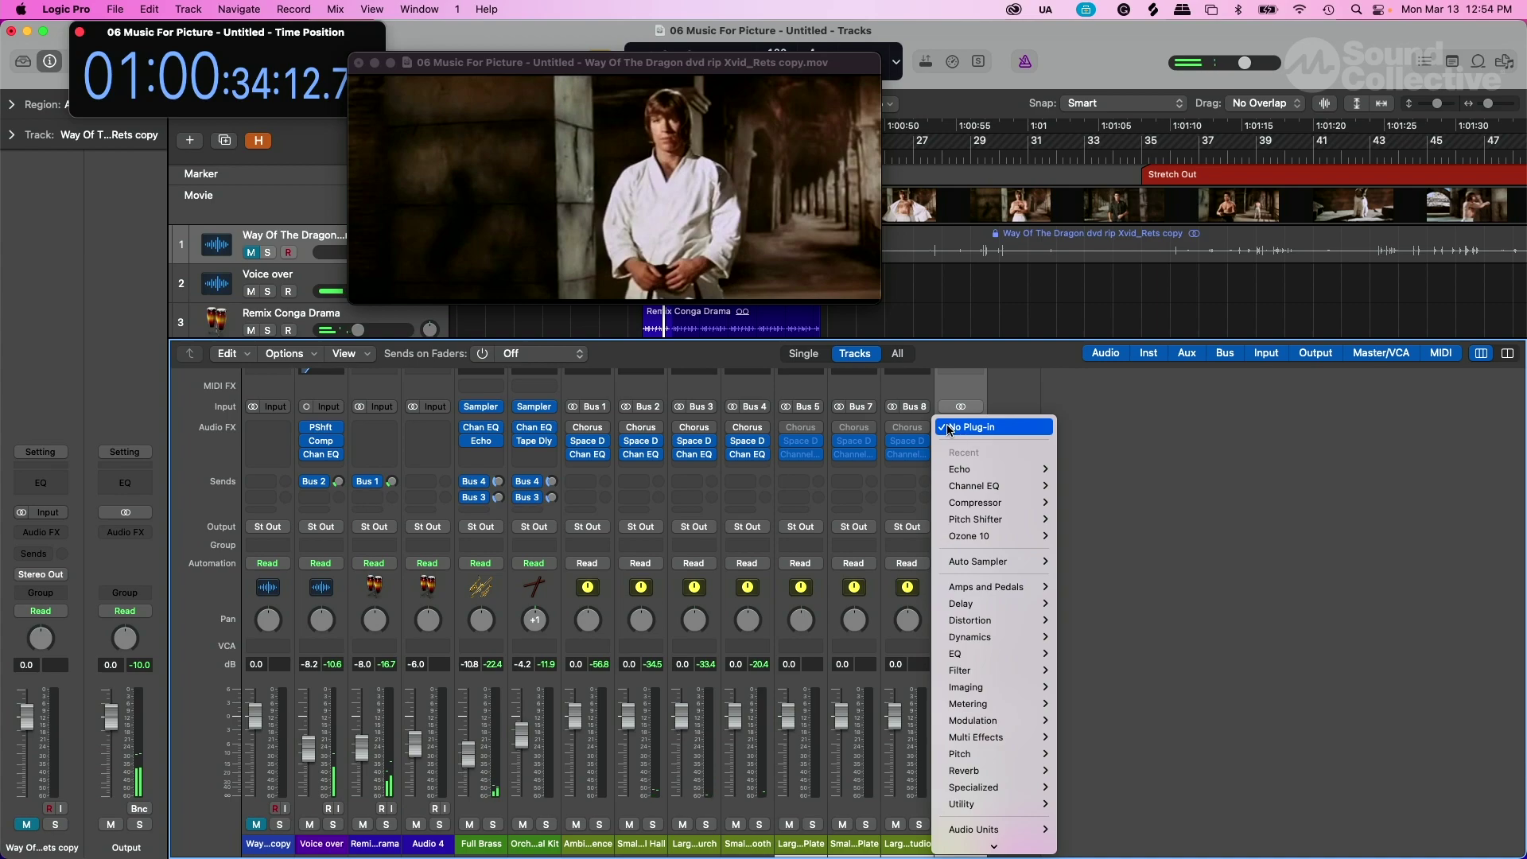
mouse_move(1017, 534)
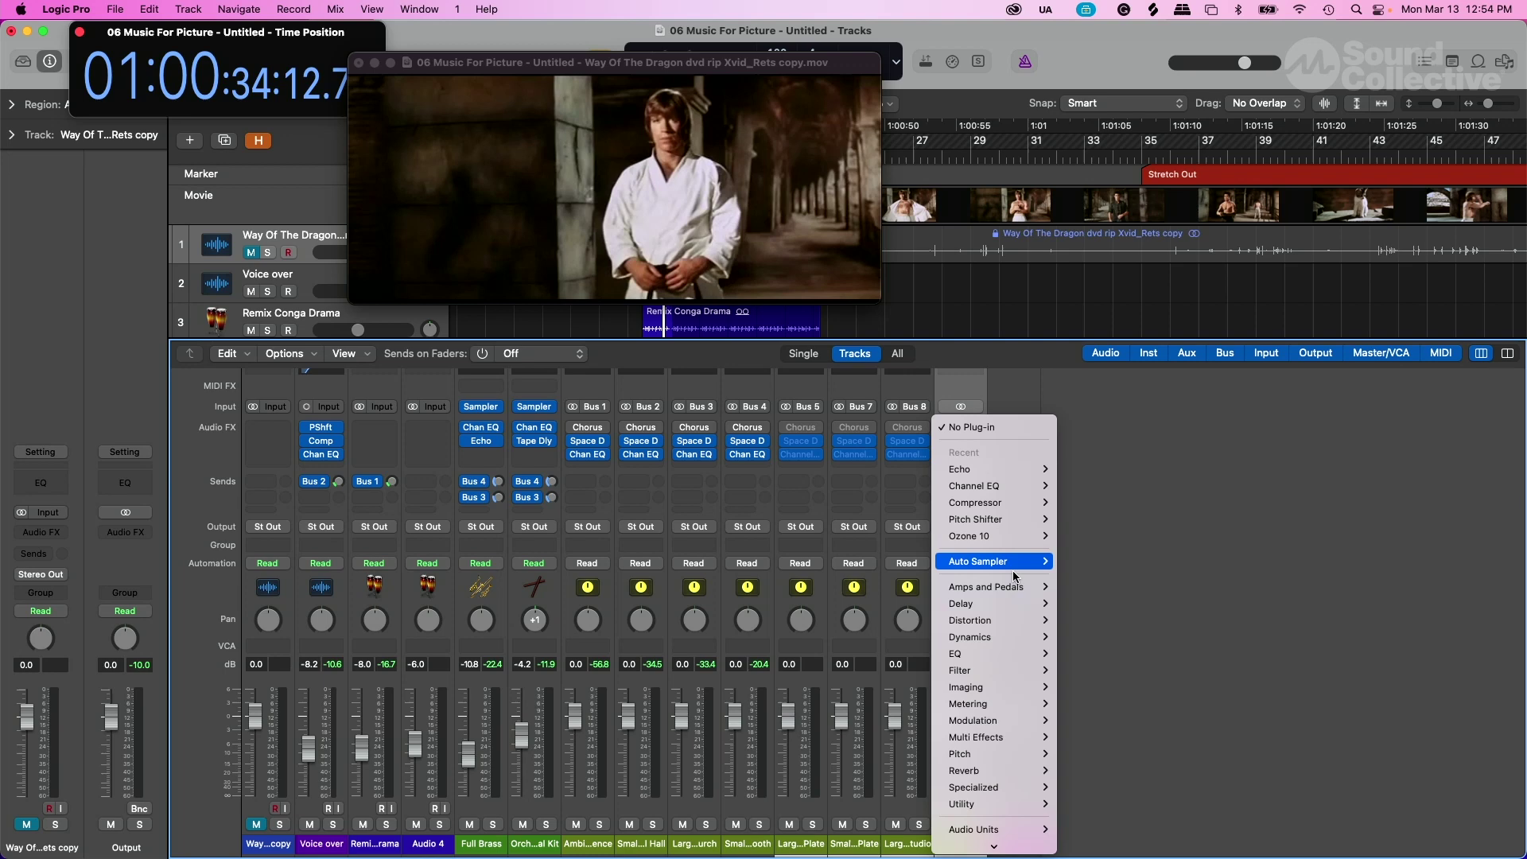
mouse_move(1010, 637)
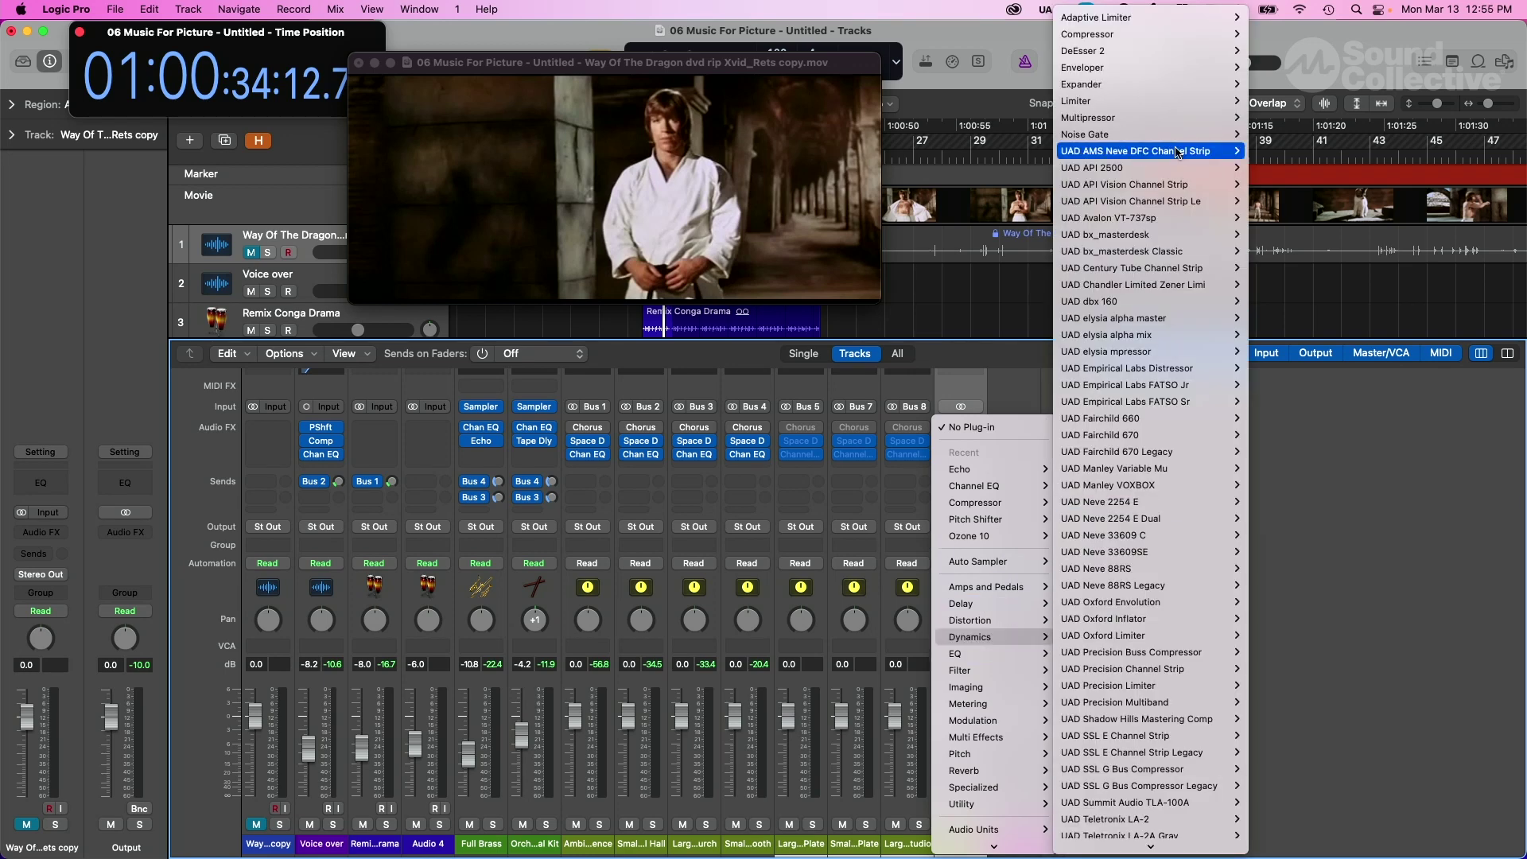
mouse_move(1165, 14)
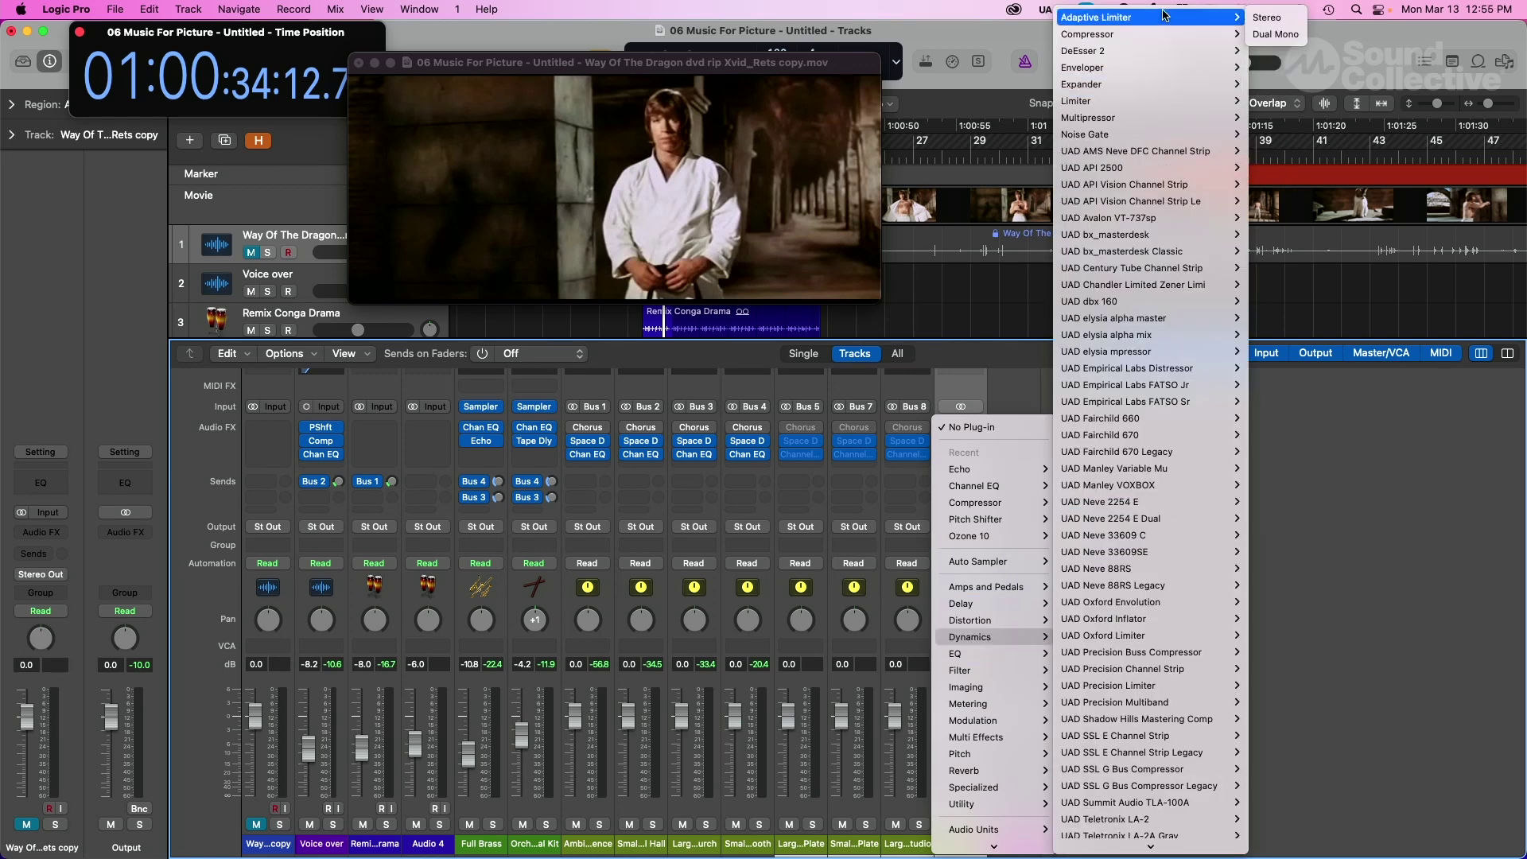
click(1267, 17)
drag(771, 265, 1284, 320)
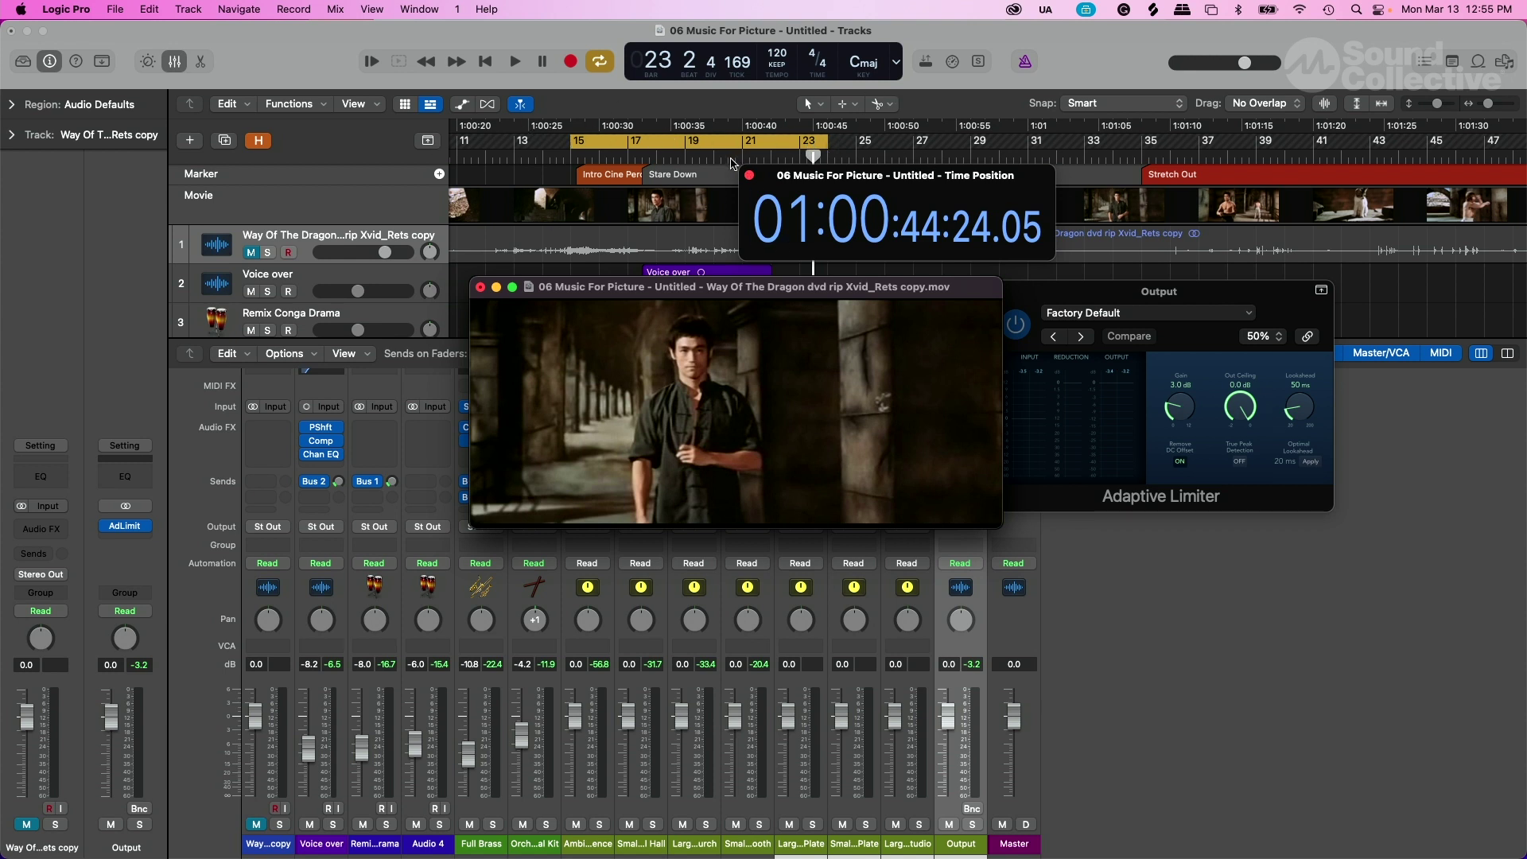
scroll(668, 204, down, 3)
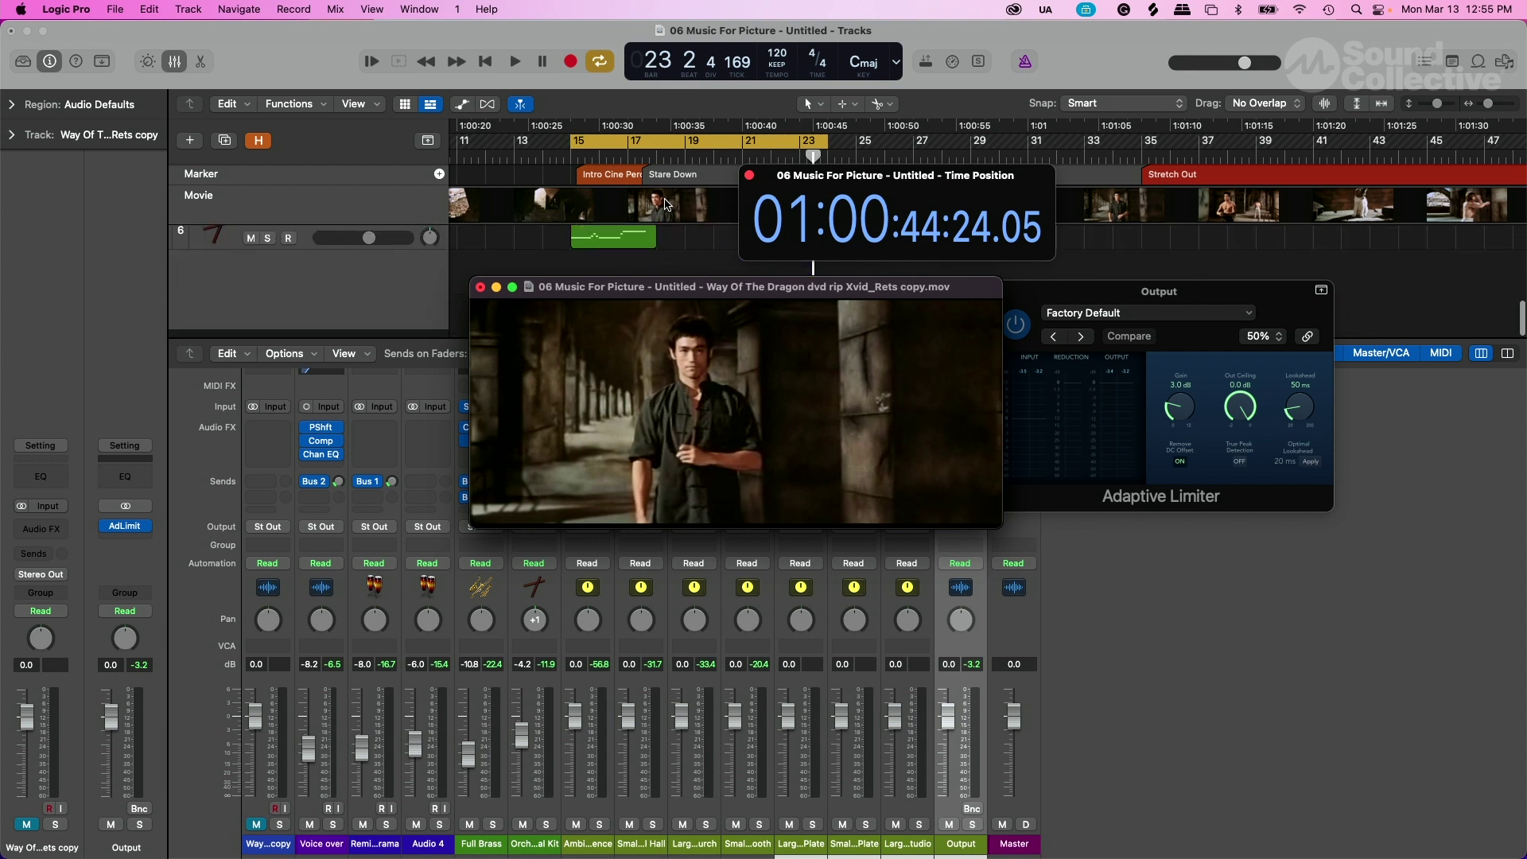
scroll(667, 203, up, 3)
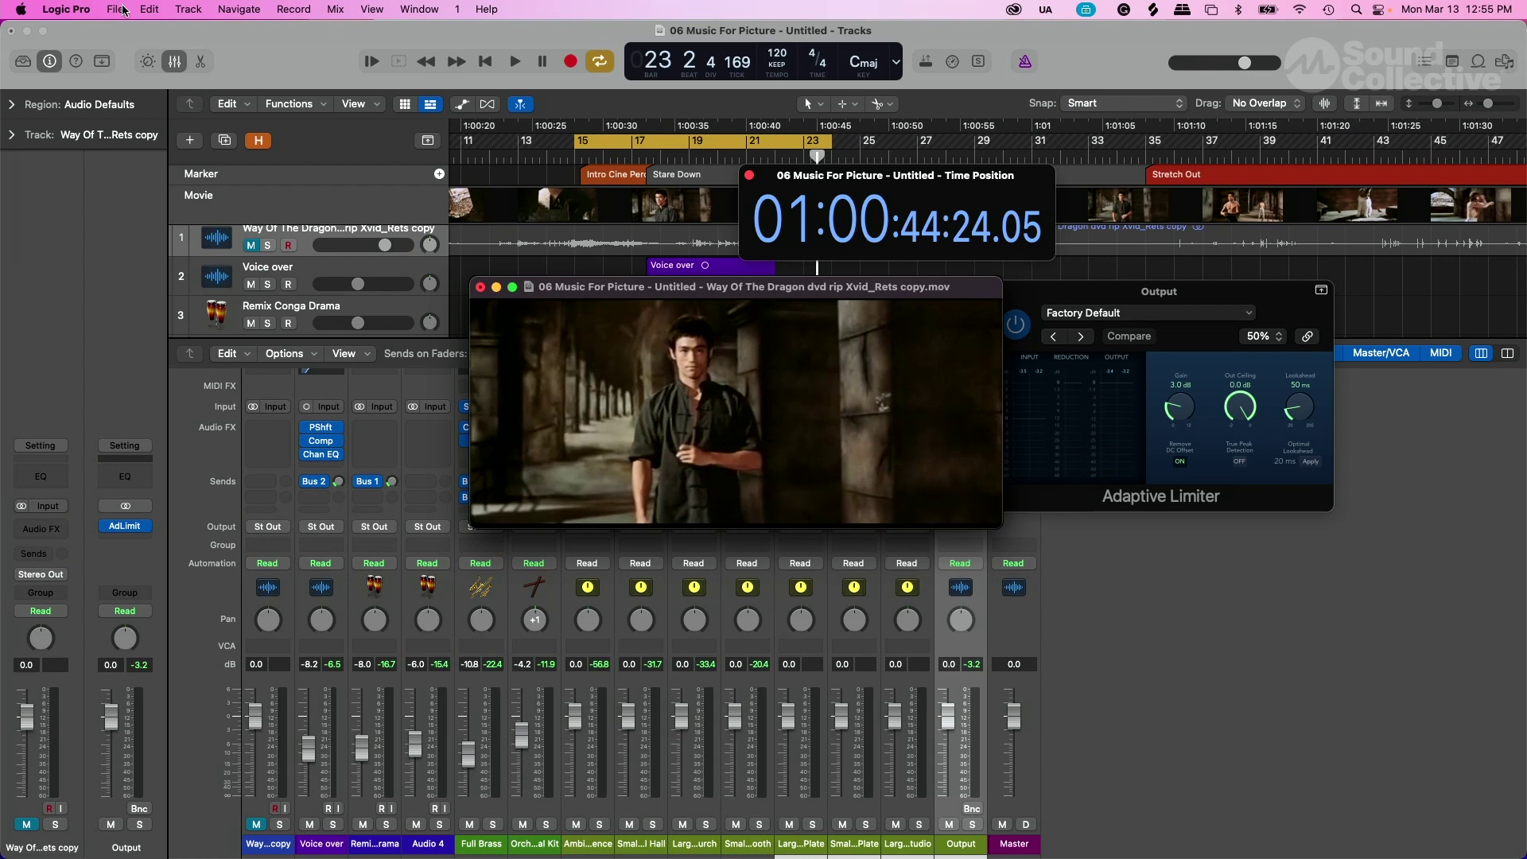
click(119, 10)
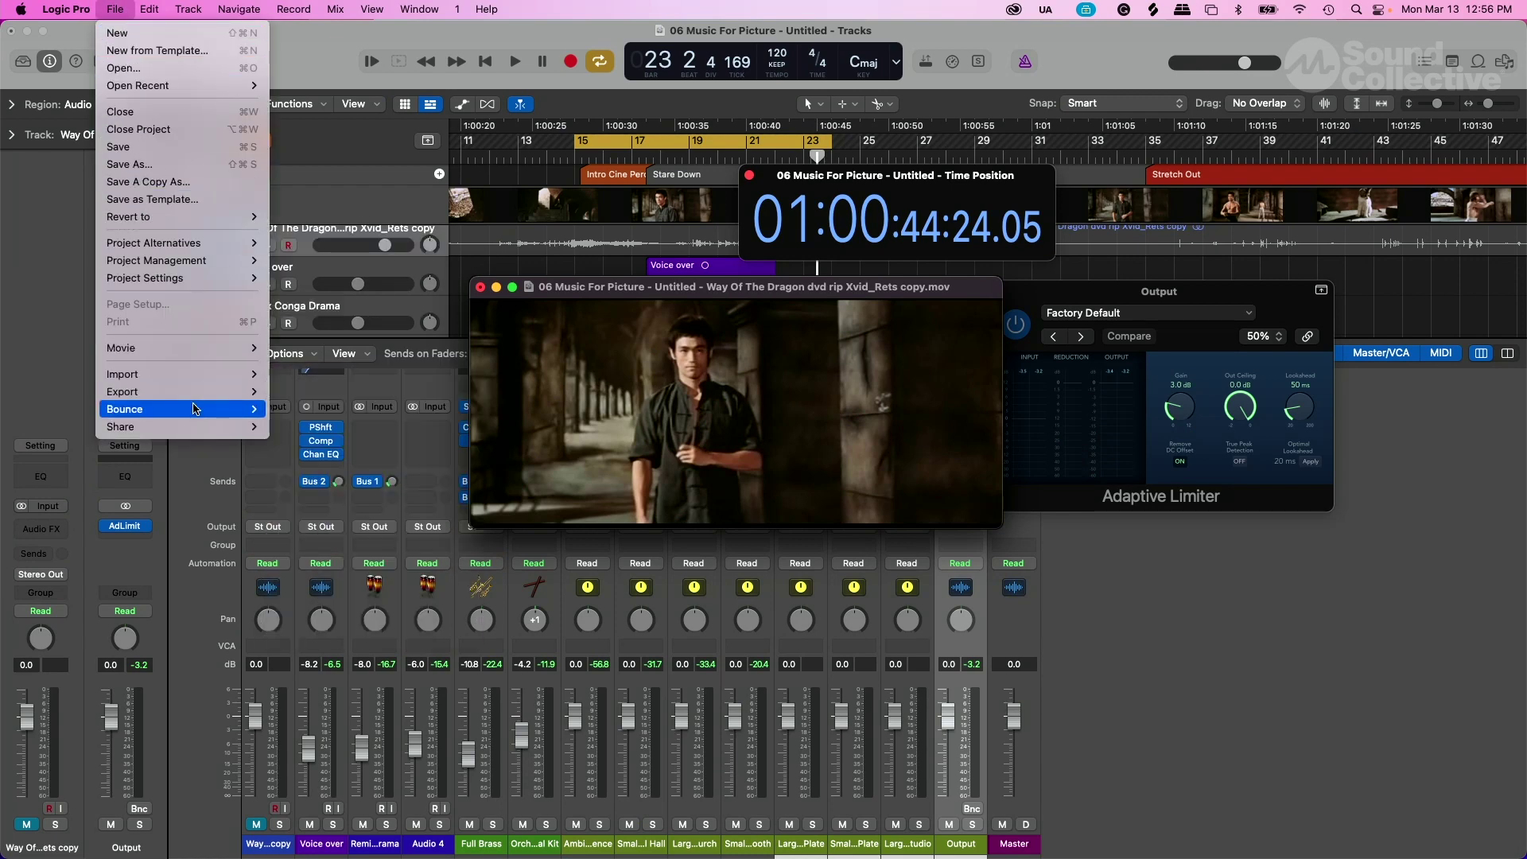
mouse_move(195, 410)
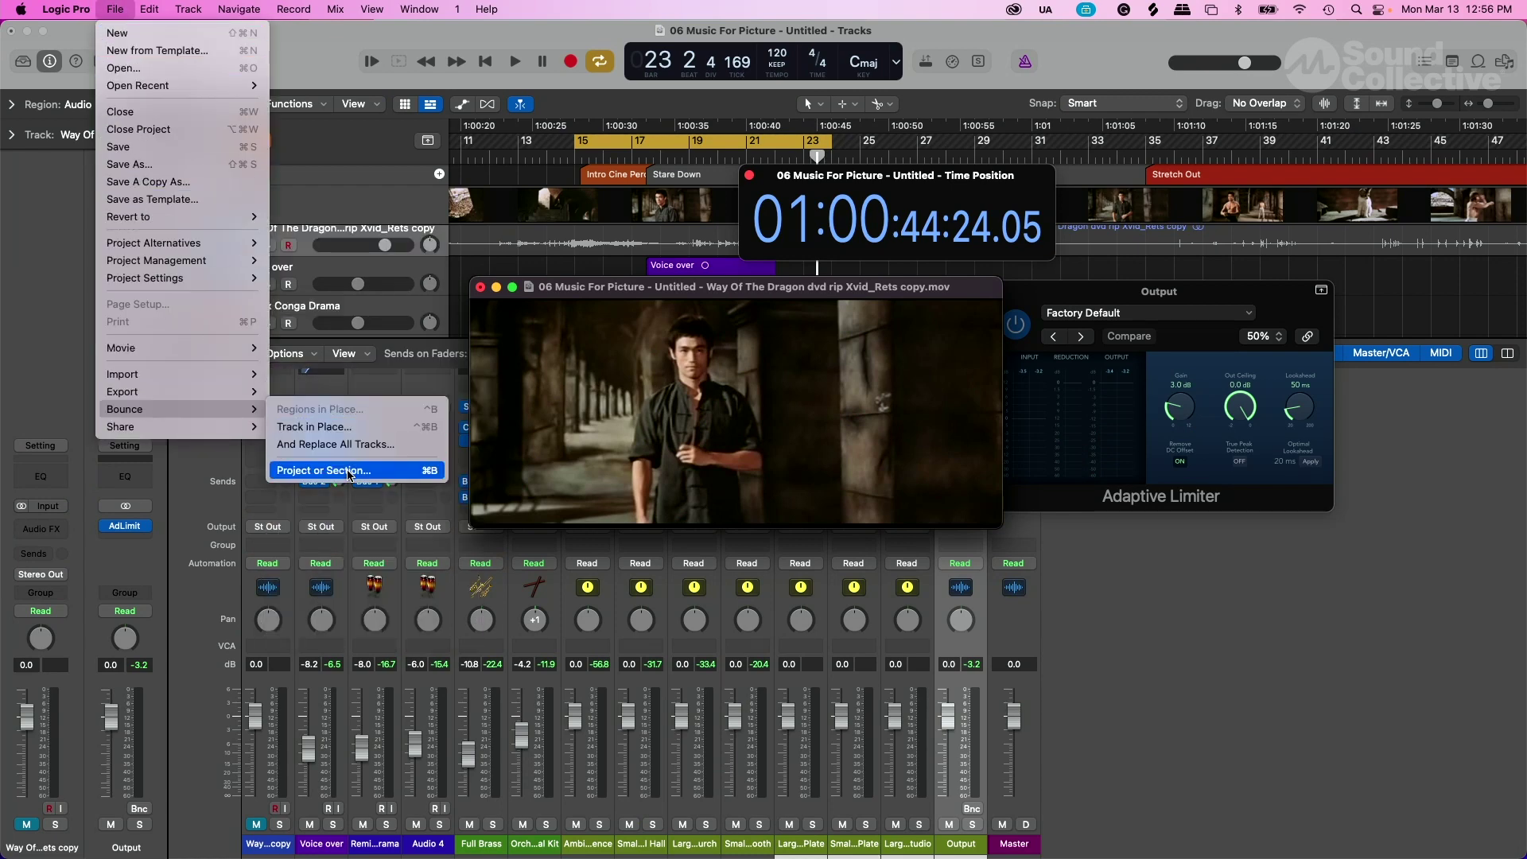
click(348, 471)
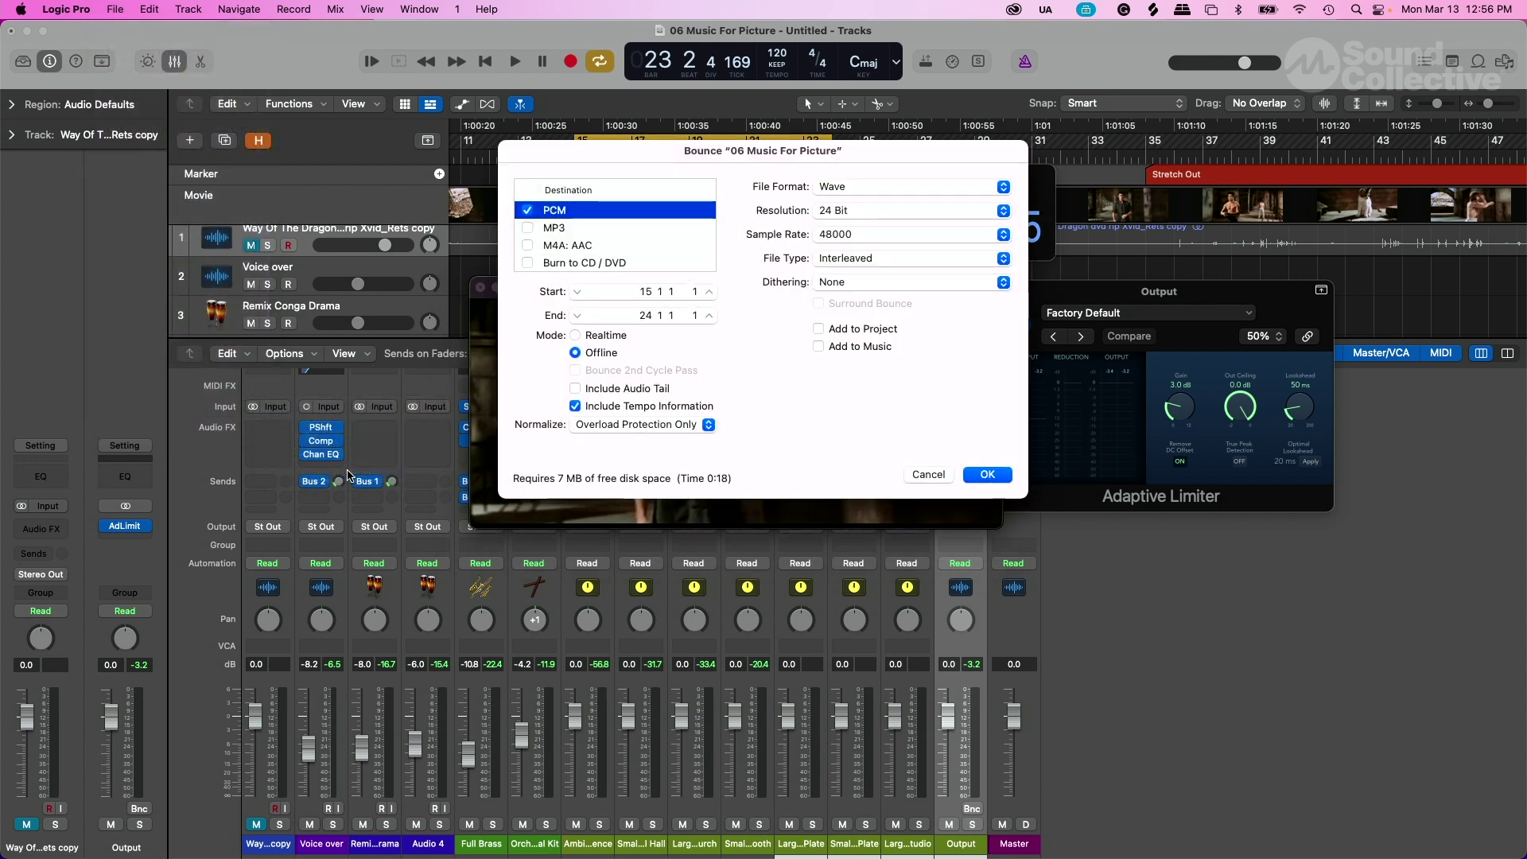
click(928, 475)
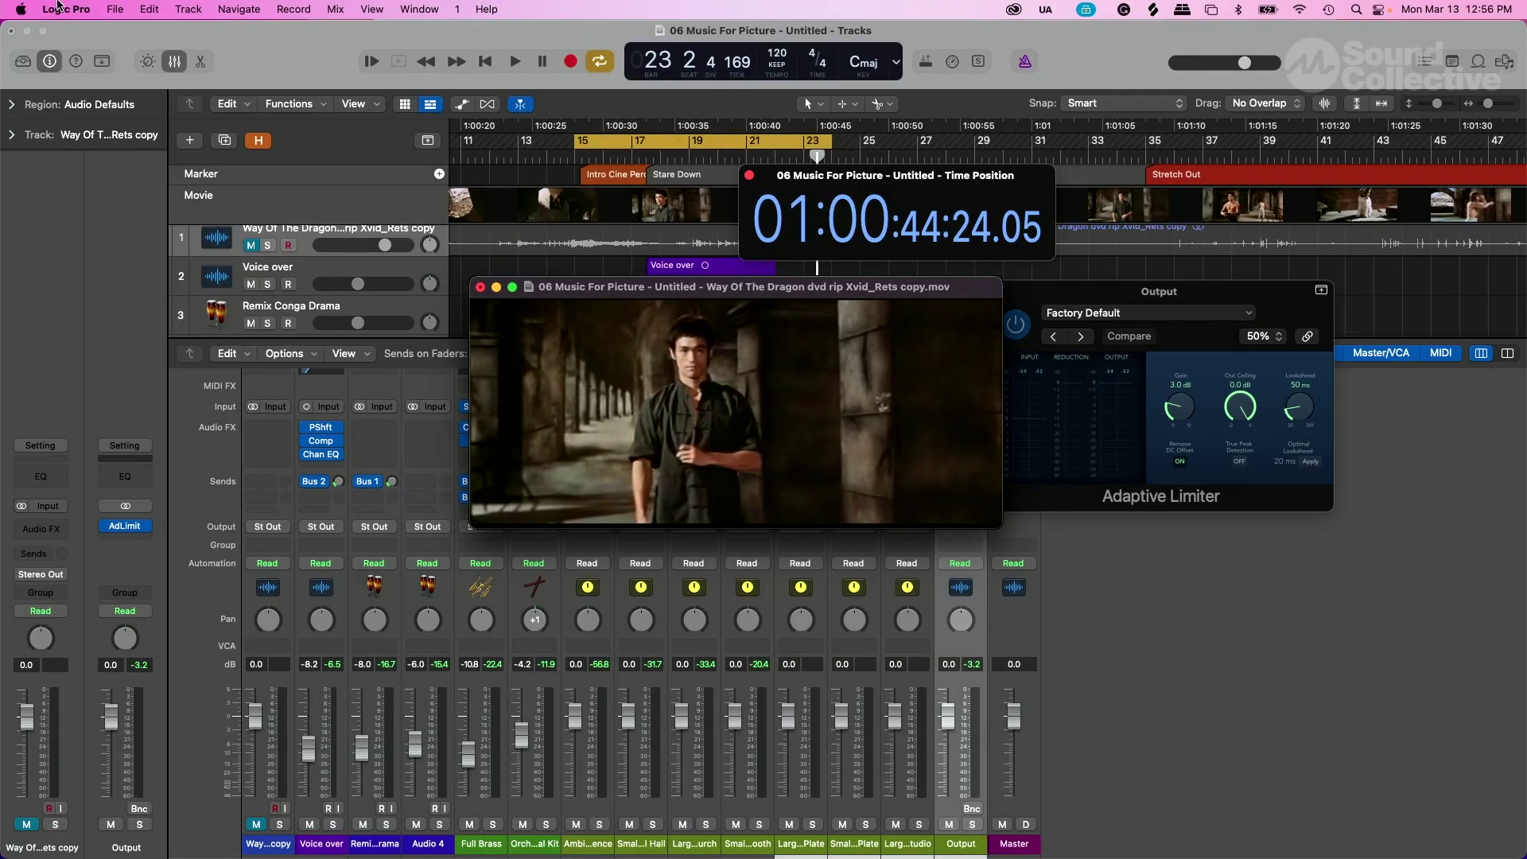
Start File > Movie > Export Audio to Movie, renaming the file 'Way Of The Dragon Funny'
click(112, 9)
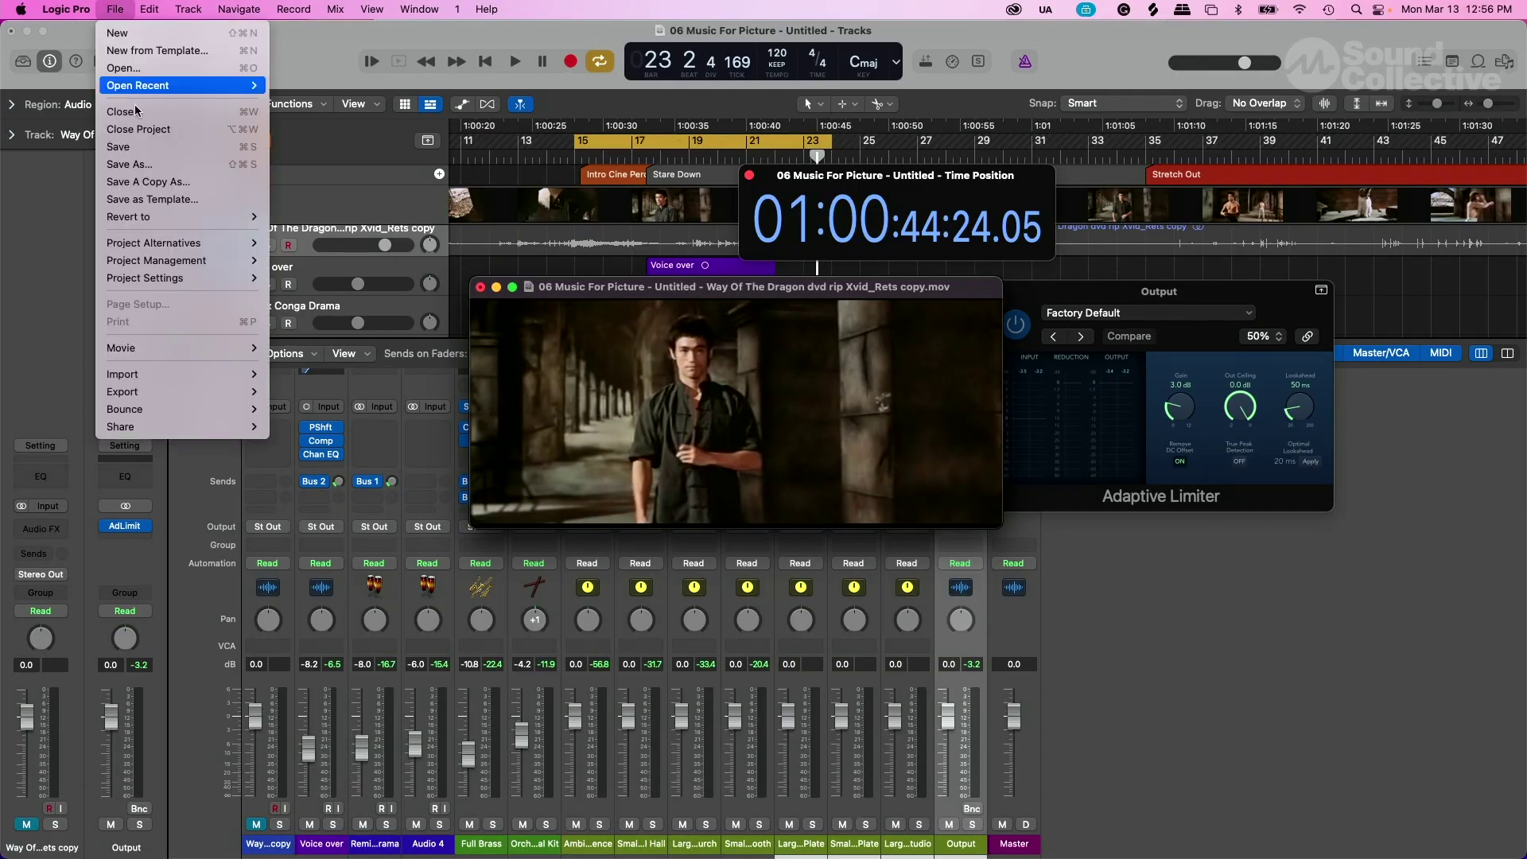
mouse_move(182, 351)
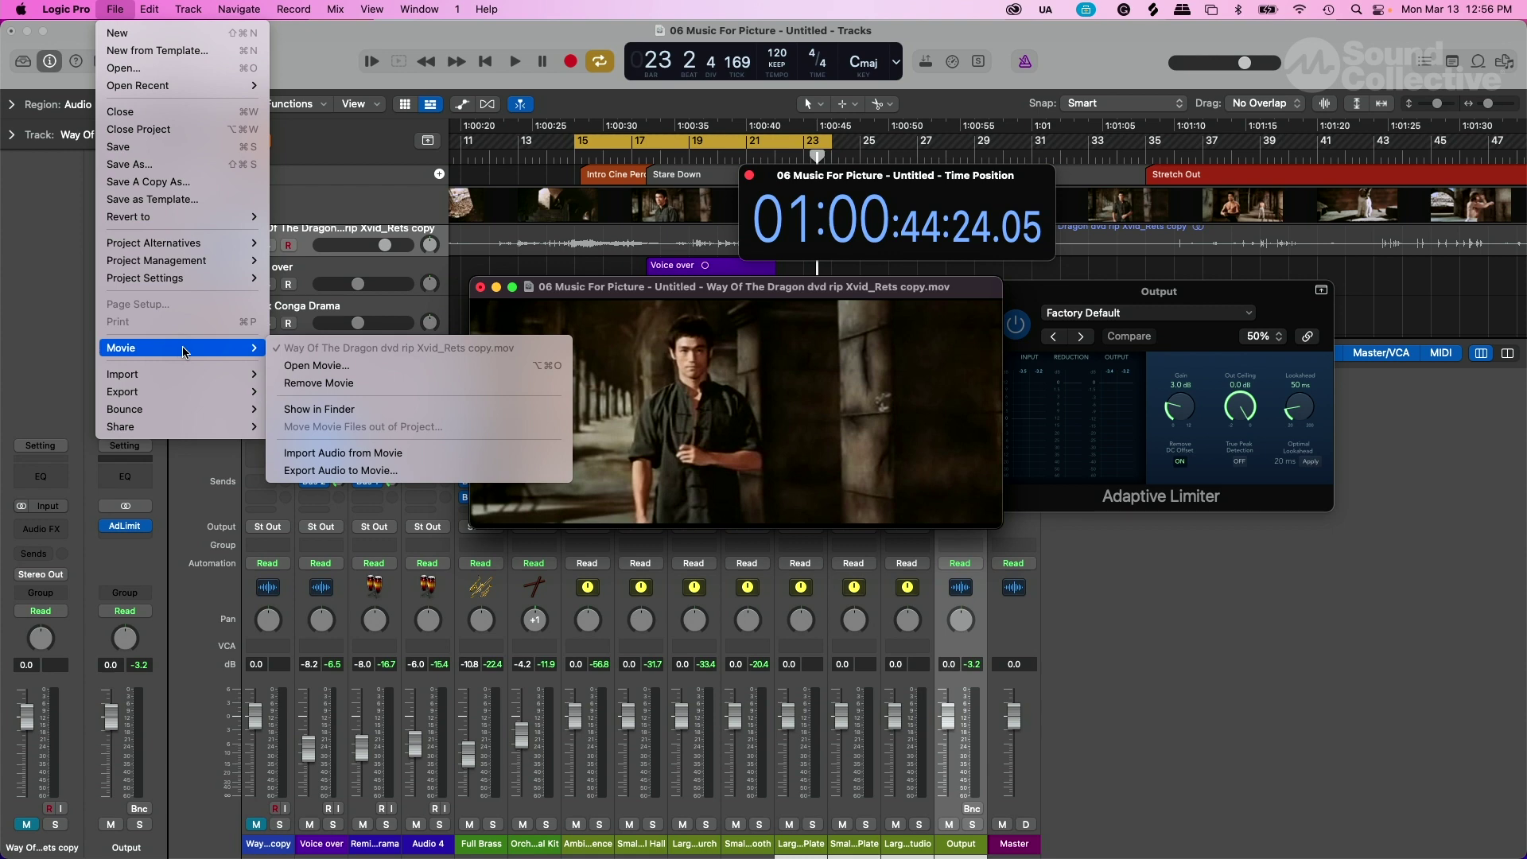
click(357, 474)
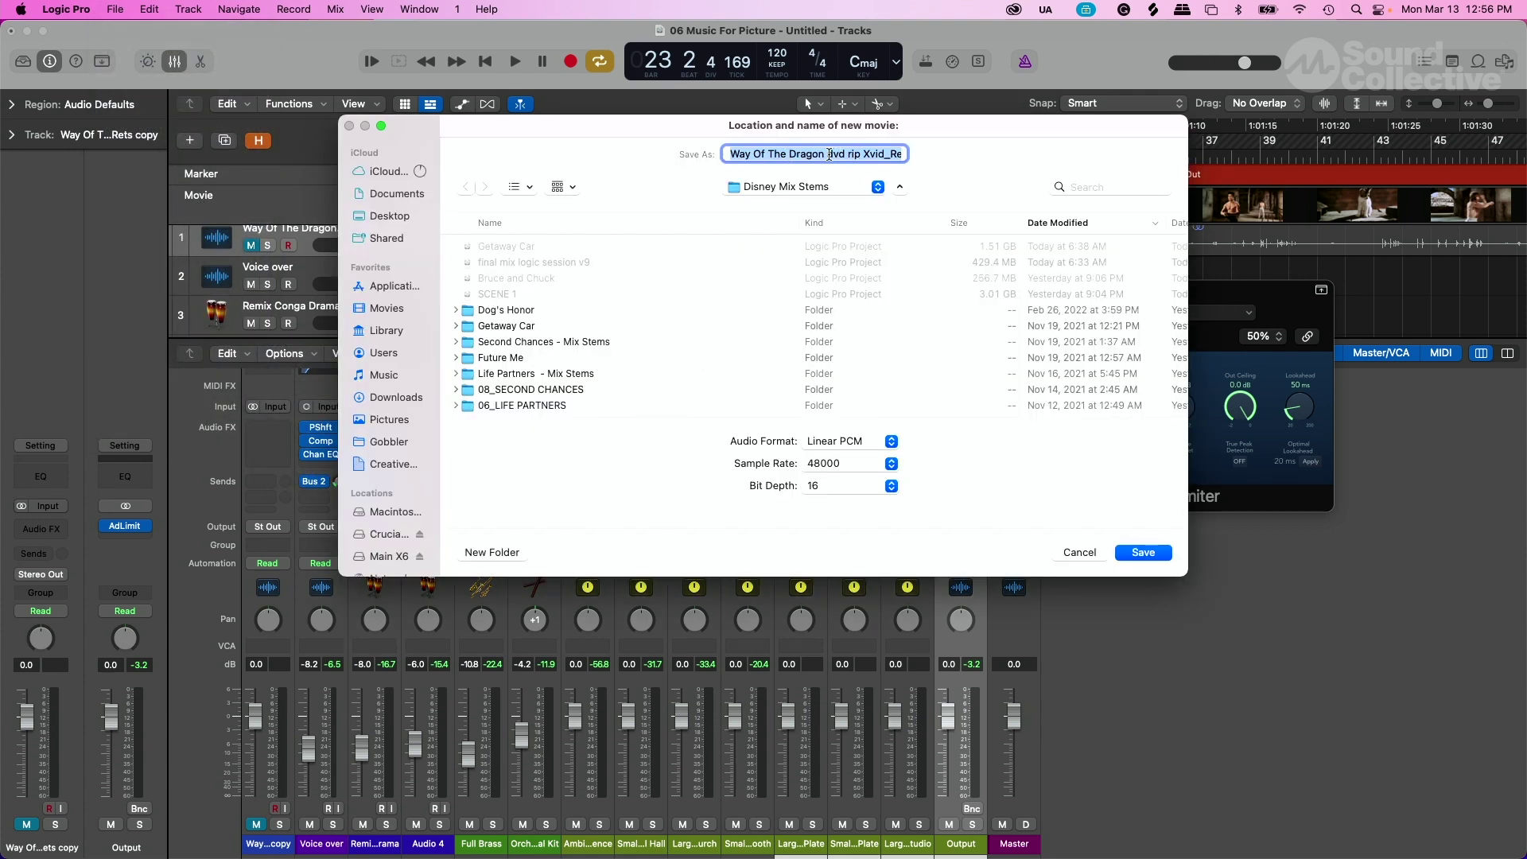
click(829, 154)
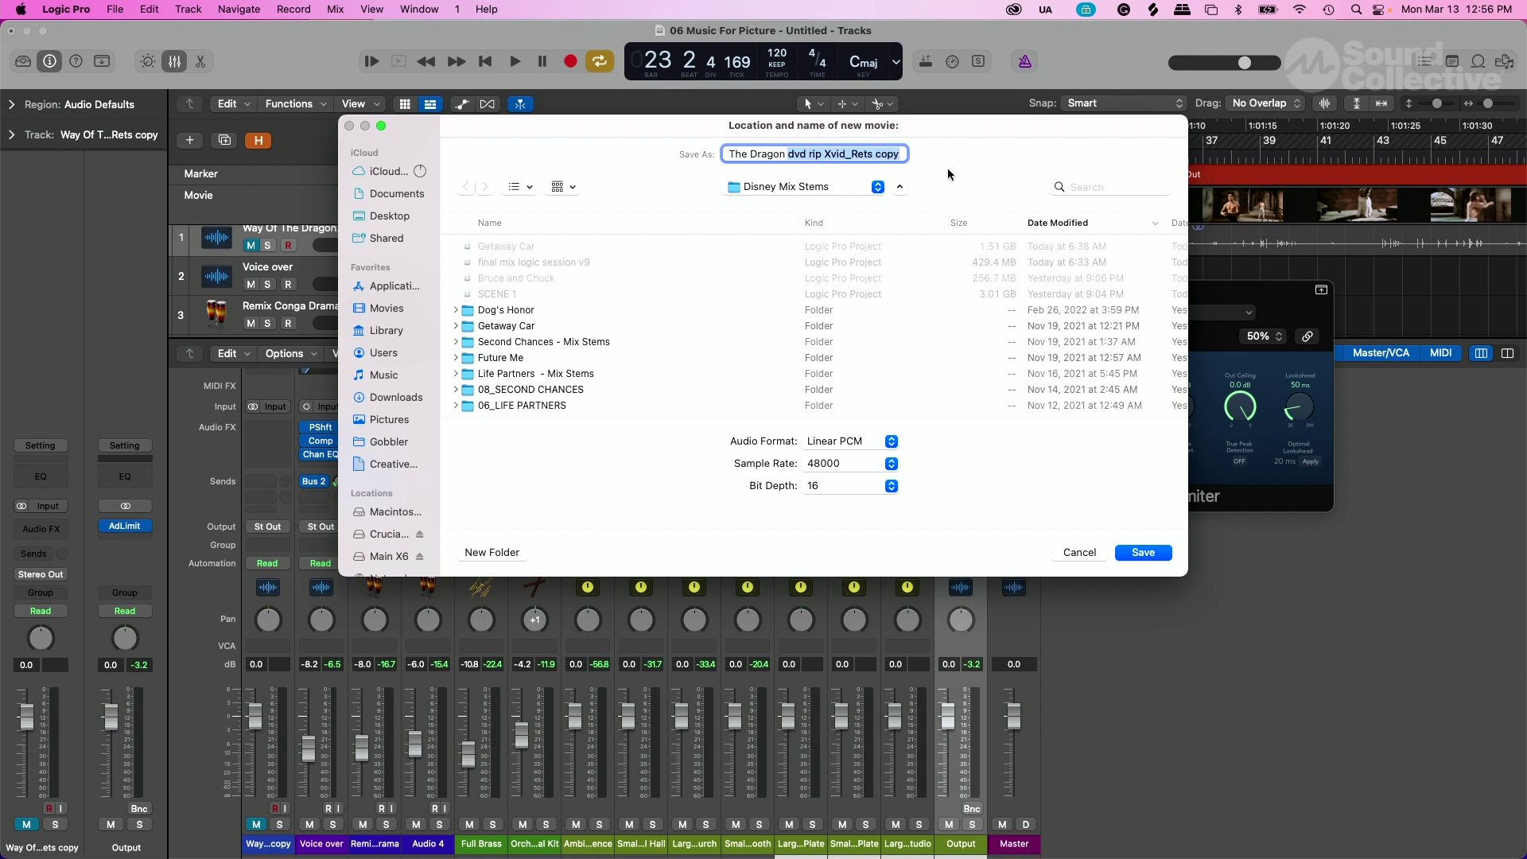
key(BackSpace)
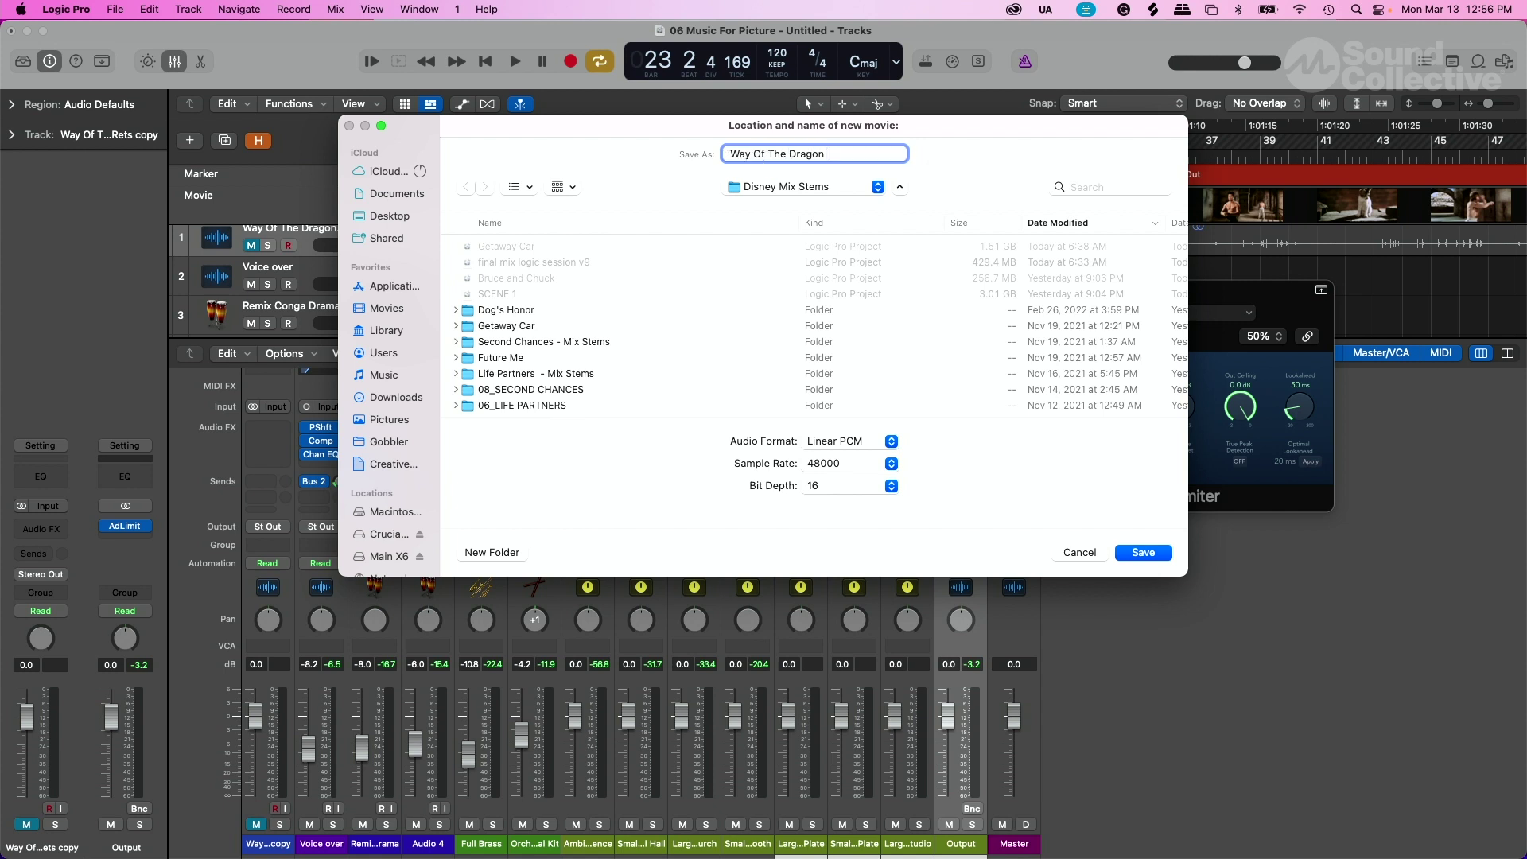
text(Funny)
Set bit depth to 24, save, and confirm the sound track to bounce the movie
click(883, 491)
click(878, 506)
click(1142, 552)
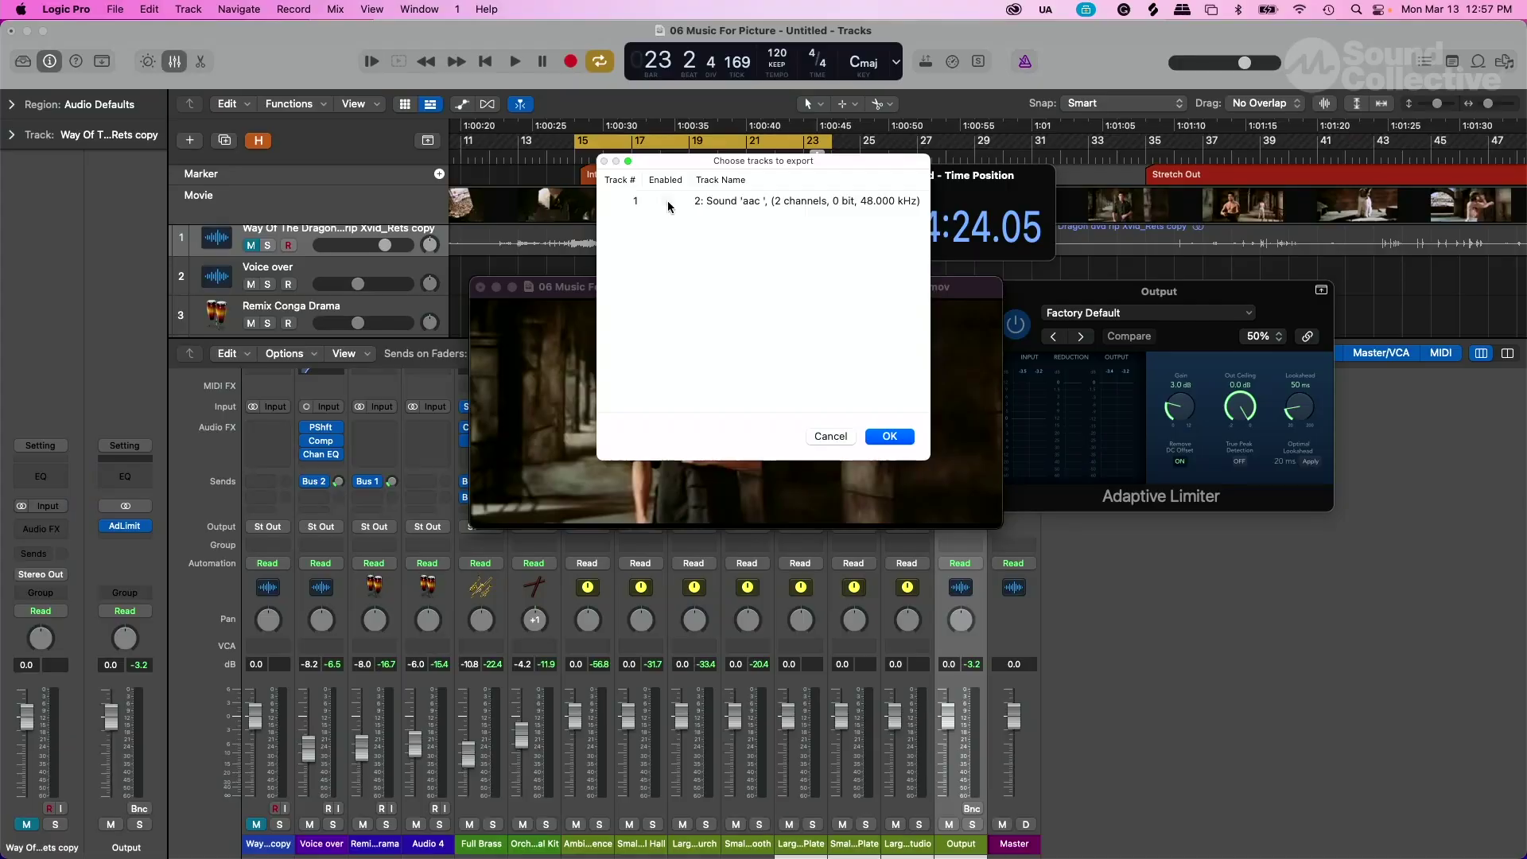
click(890, 436)
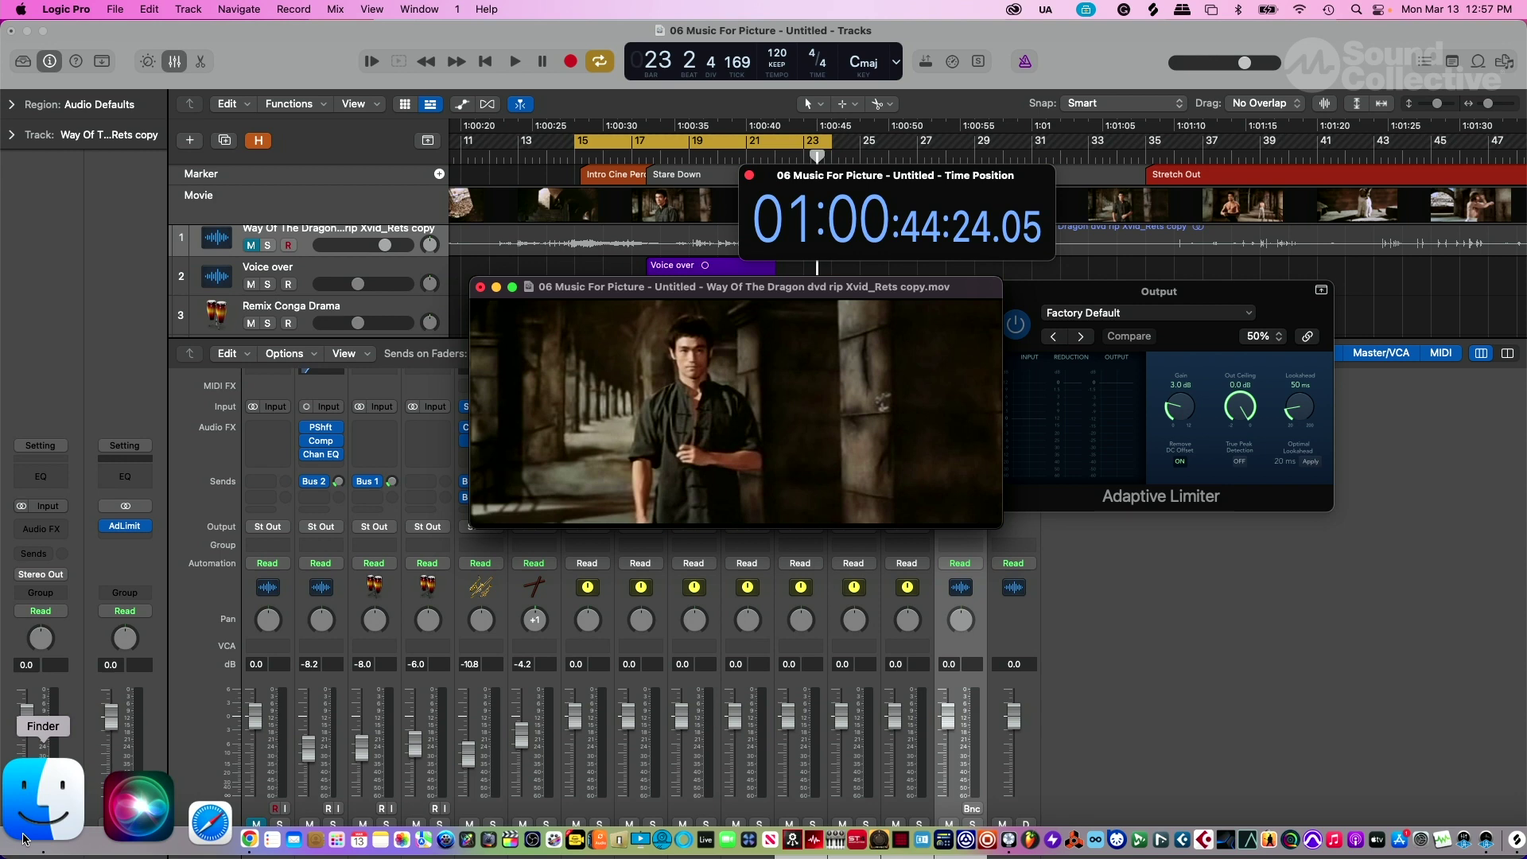
In Finder, collapse 08_SECOND CHANCES, sort by Date Modified, and select Way Of The Dragon Funny.mov
click(26, 791)
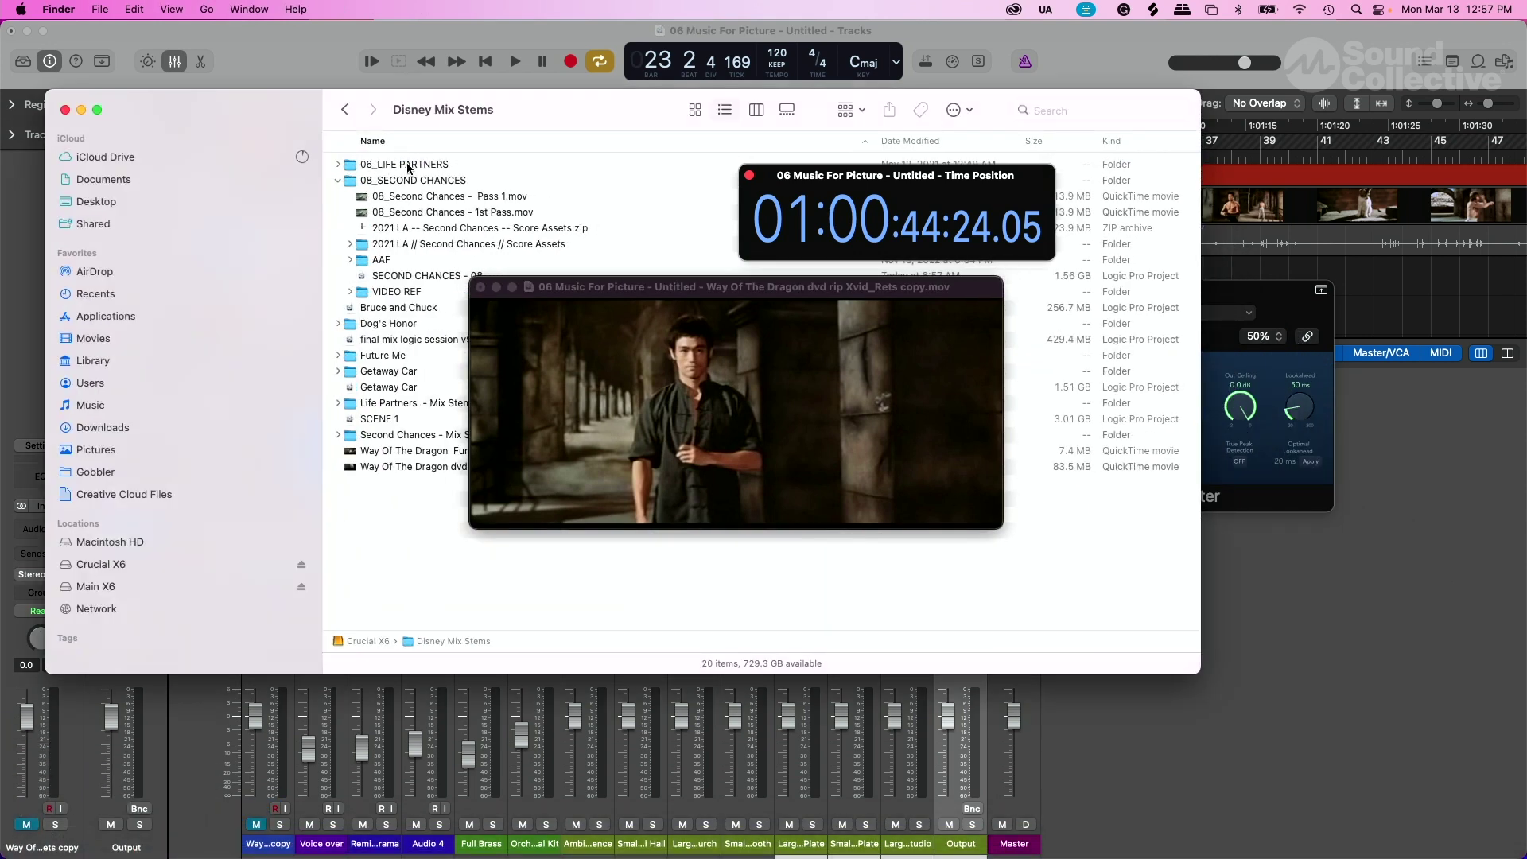
click(336, 178)
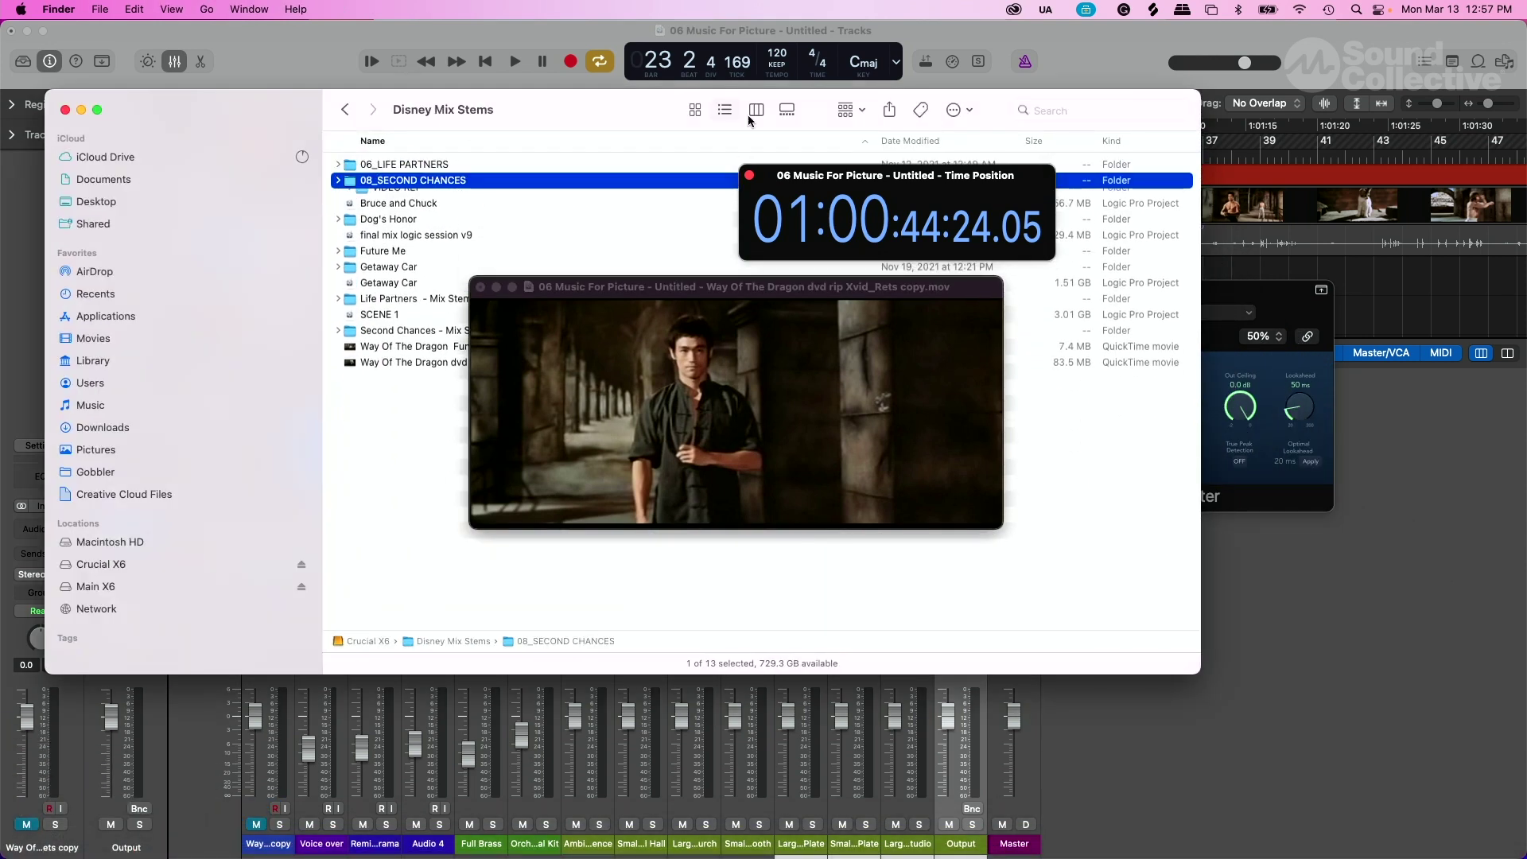
click(946, 141)
click(454, 164)
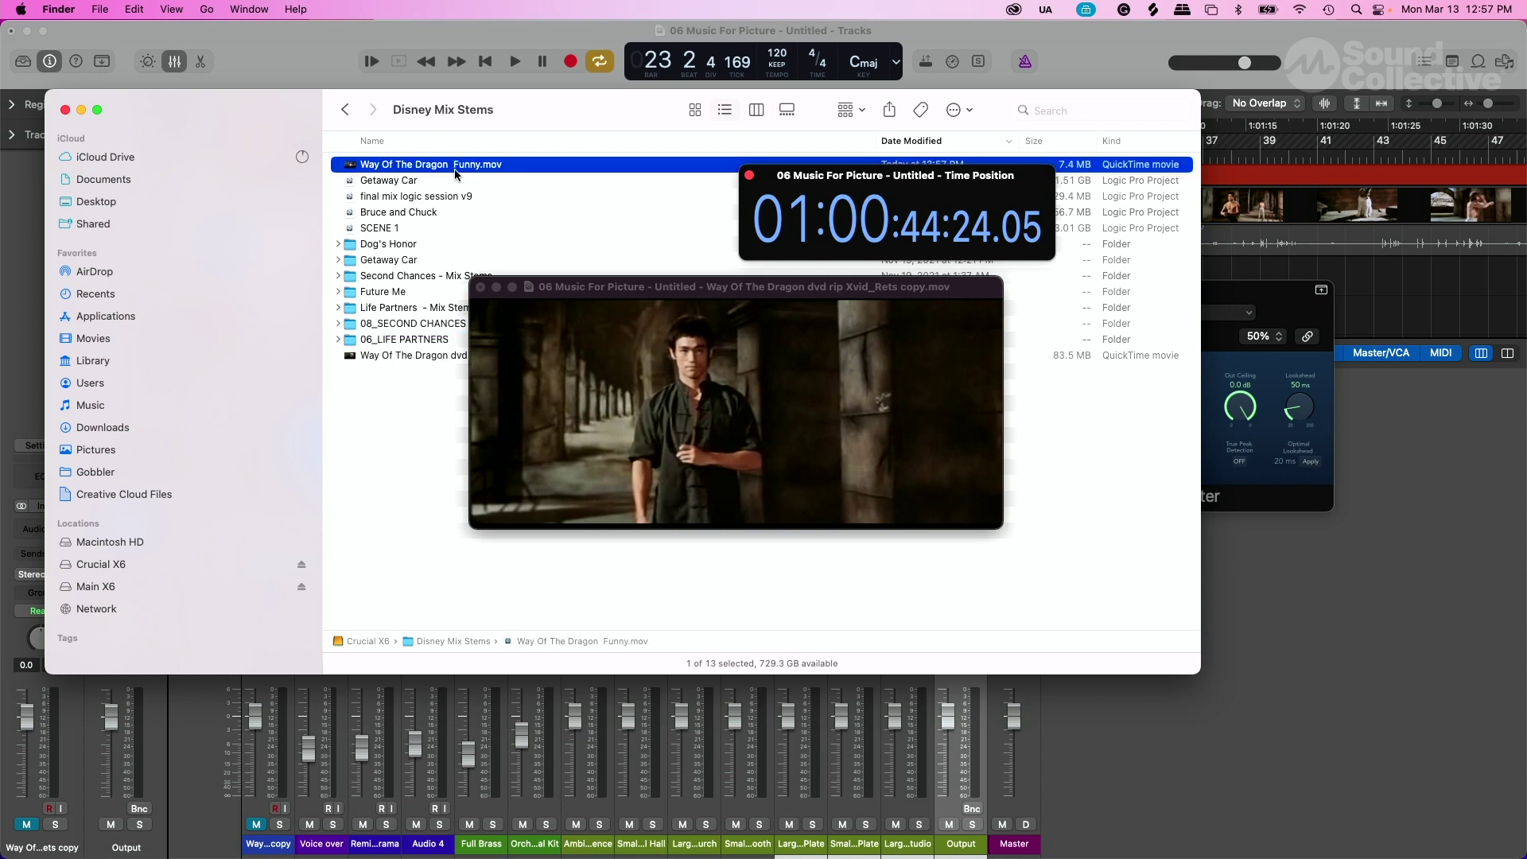
Close Logic's floating movie and time displays, then Quick Look the exported 7.4 MB movie
click(481, 288)
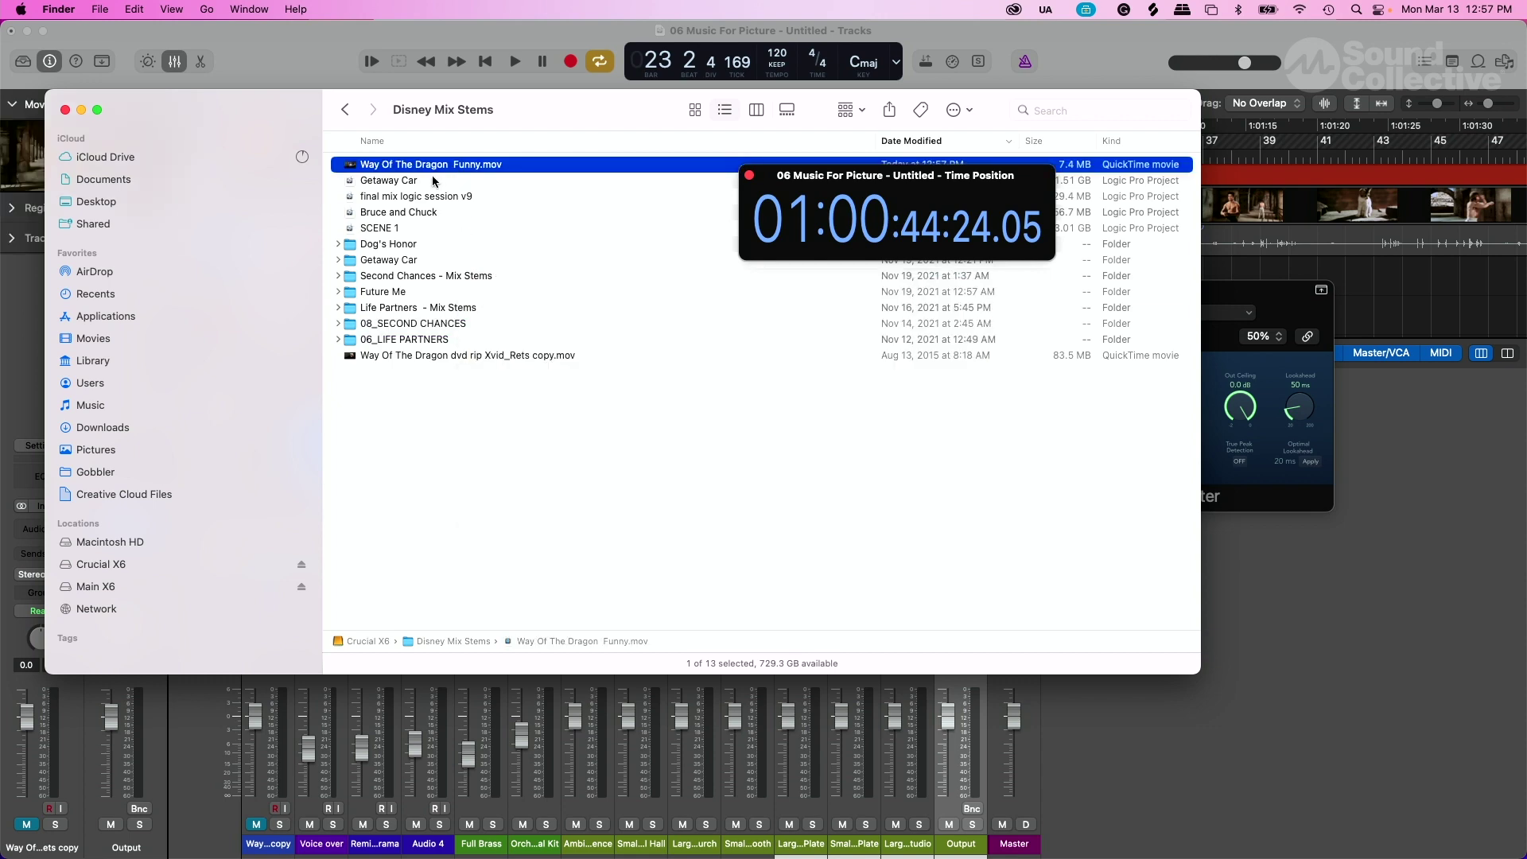
click(749, 175)
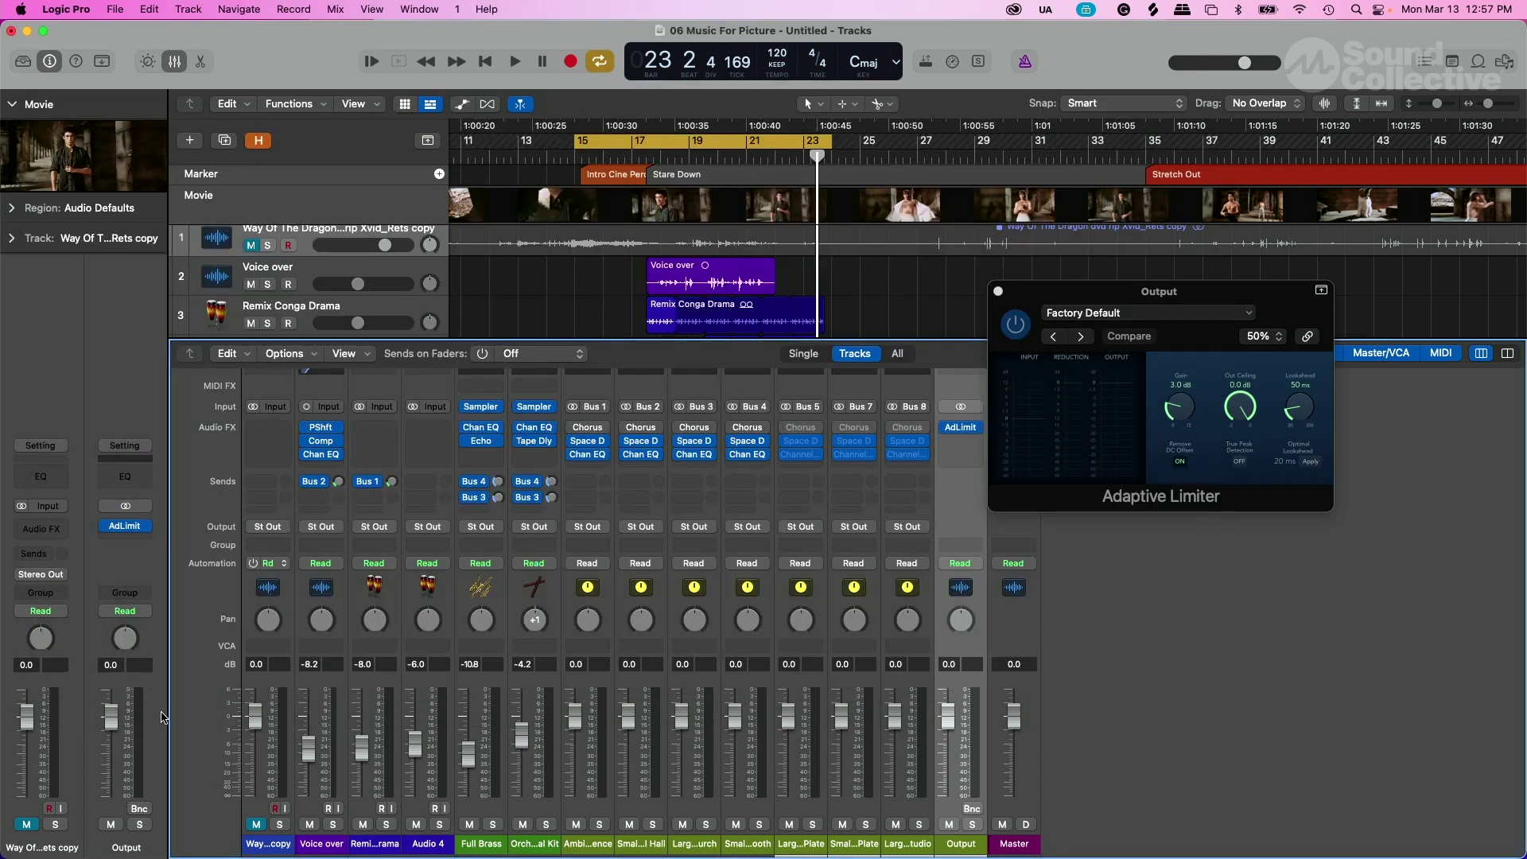
key(super+Tab)
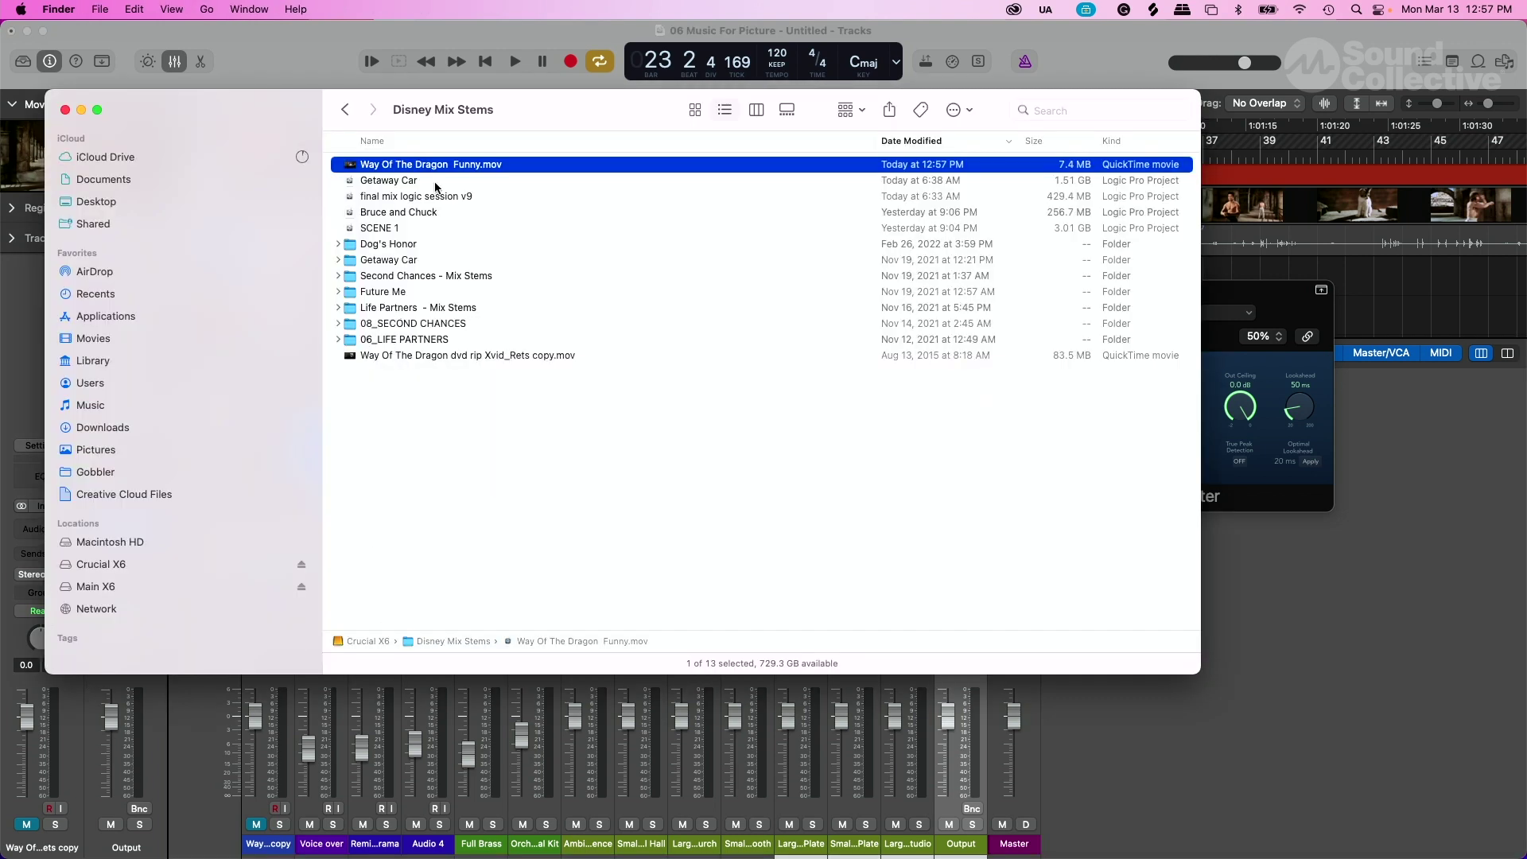
key(space)
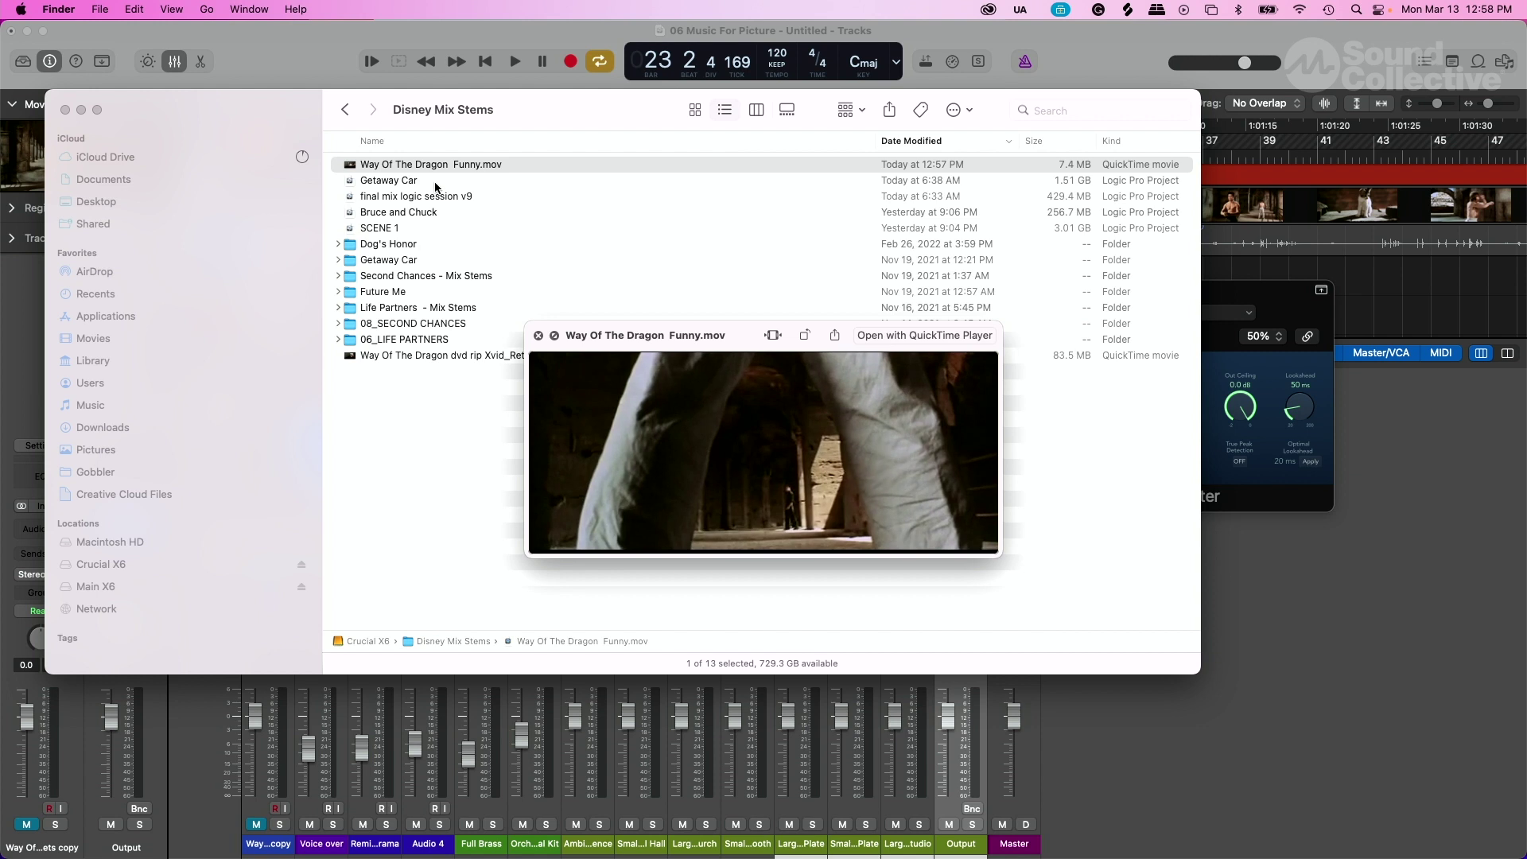
mouse_move(666, 440)
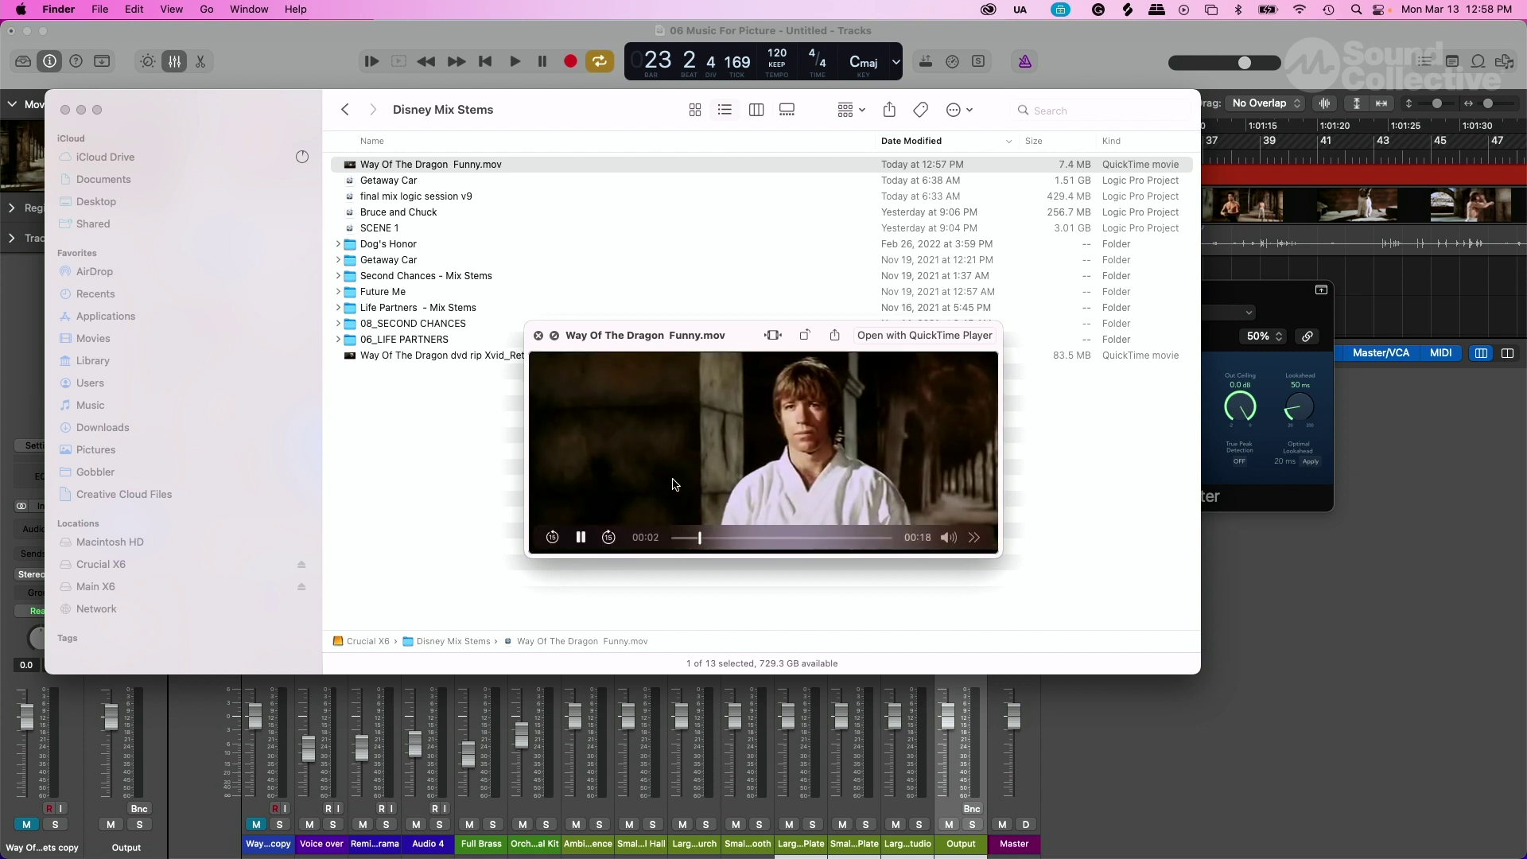